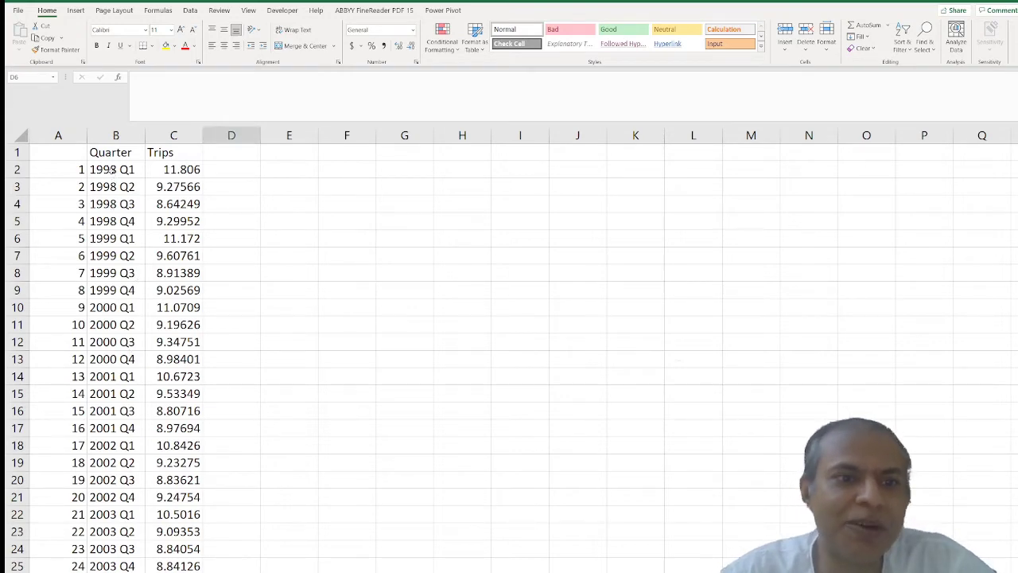
- Examine the Quarter column from 1998 Q1 to its end and check which quarters have Trips values
click(111, 169)
key(ctrl+Down)
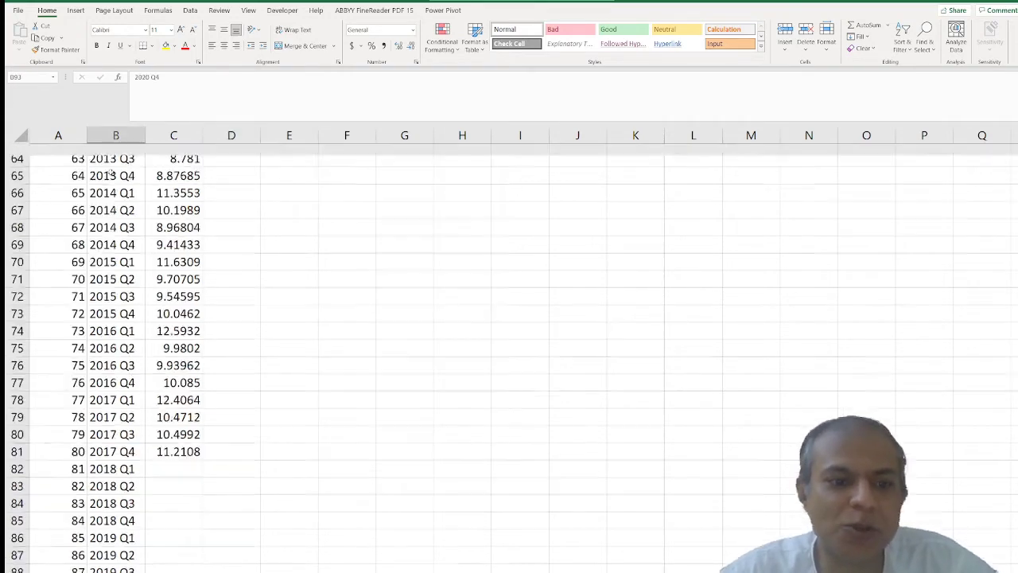
key(Up)
key(Up)
key(Up)
key(Up)
key(Up)
key(Up)
key(Up)
key(Up)
key(Up)
key(Up)
key(Up)
key(Up)
key(Up)
key(Up)
key(Up)
key(Up)
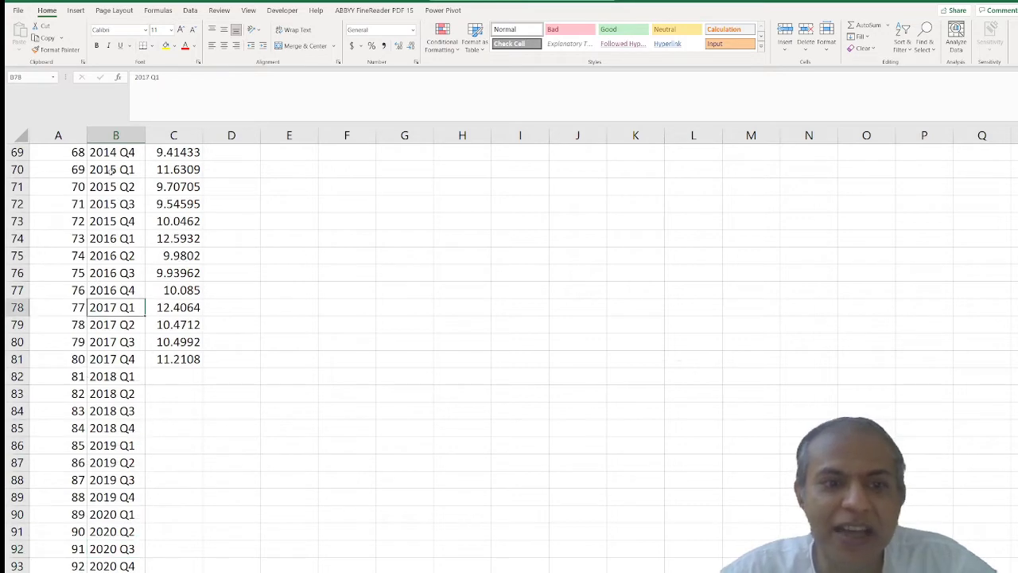
key(Down)
key(Down)
key(Down)
key(Down)
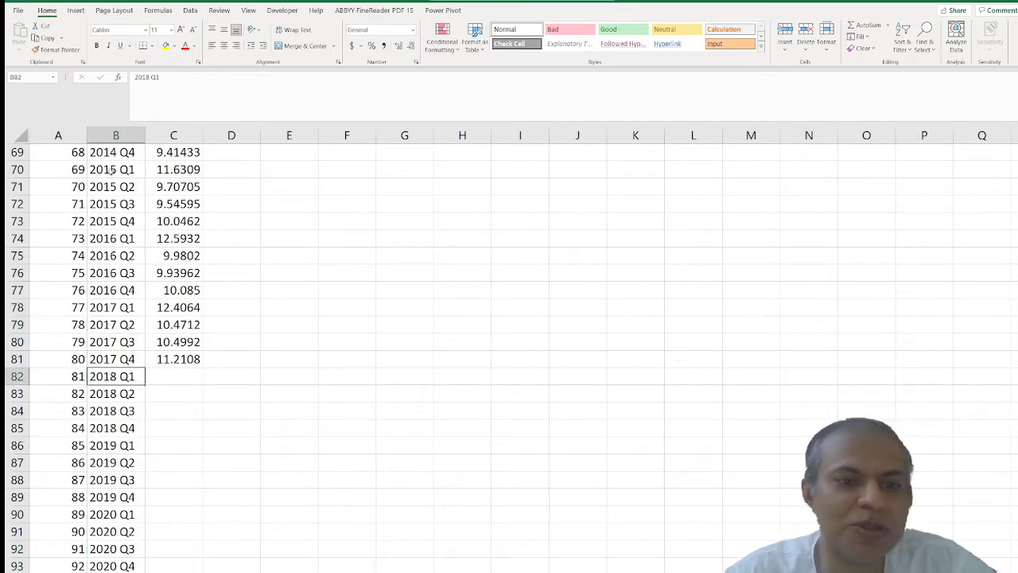
key(ctrl+Up)
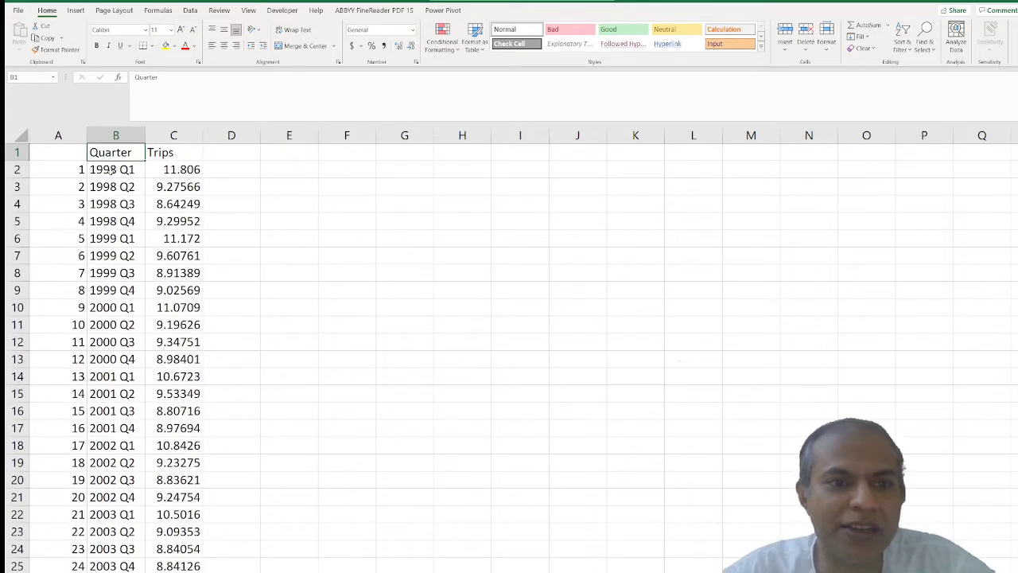
key(Down)
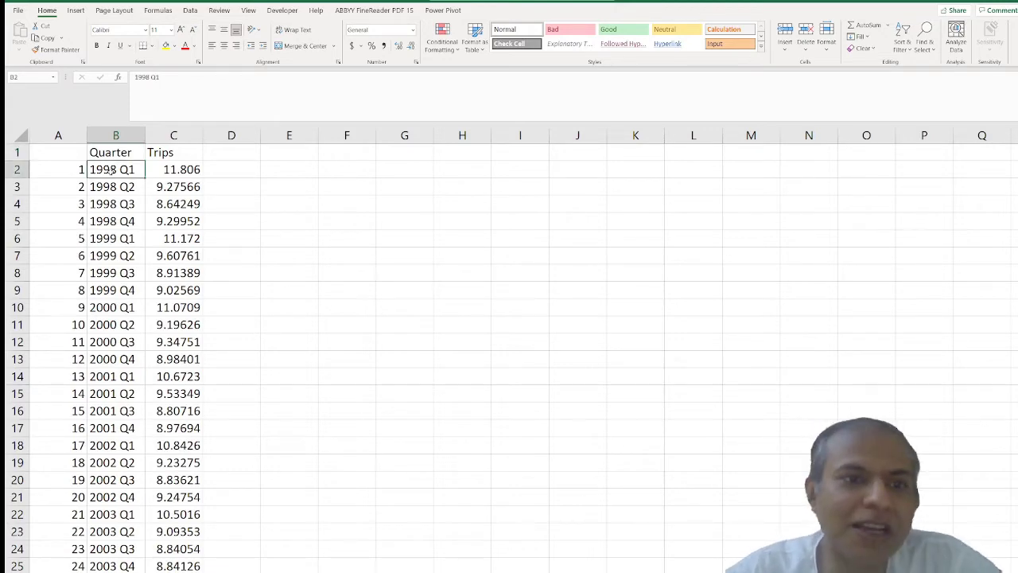
- Insert a basic 2-D line chart from the Quarter and Trips data in B1:C81, covering 1998 Q1 through 2017 Q4
key(Up)
key(shift+Right)
key(ctrl+shift+Down)
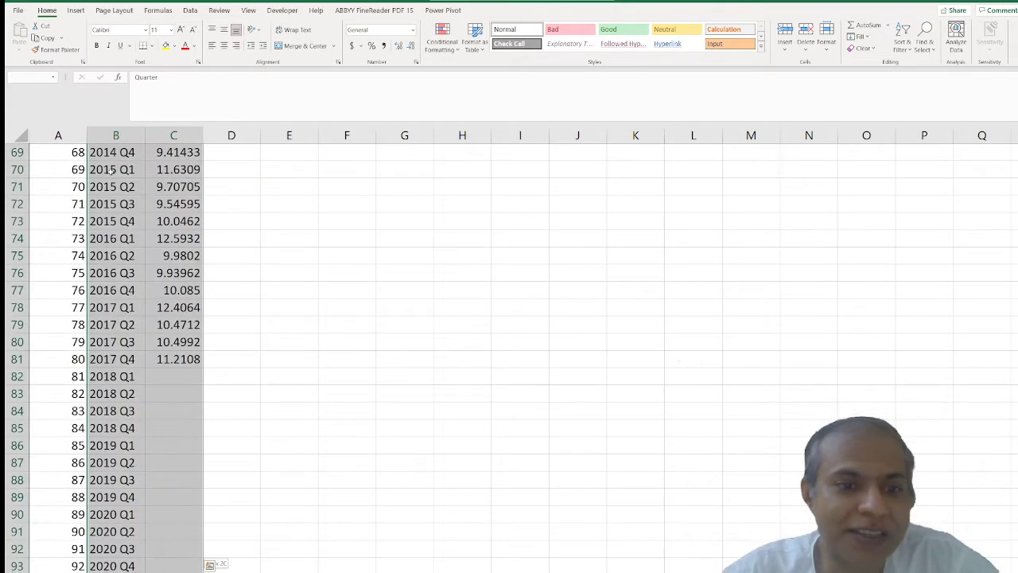
key(shift+Up)
key(shift+Up)
key(shift+Up)
key(shift+Up)
key(shift+Up)
key(shift+Up)
key(shift+Up)
key(shift+Up)
key(shift+Up)
key(shift+Up)
key(shift+Up)
key(shift+Up)
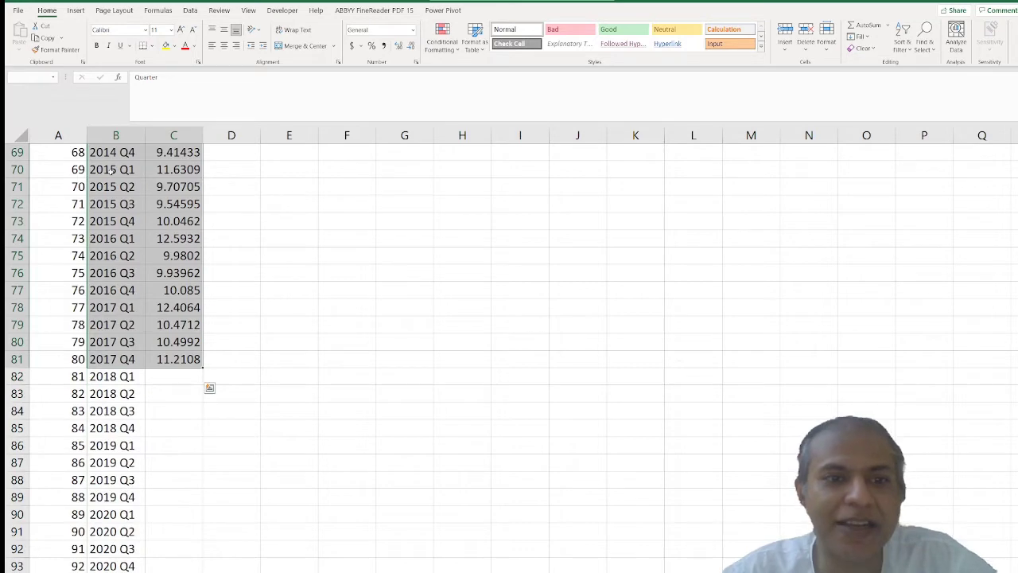
scroll(152, 203, up, 20)
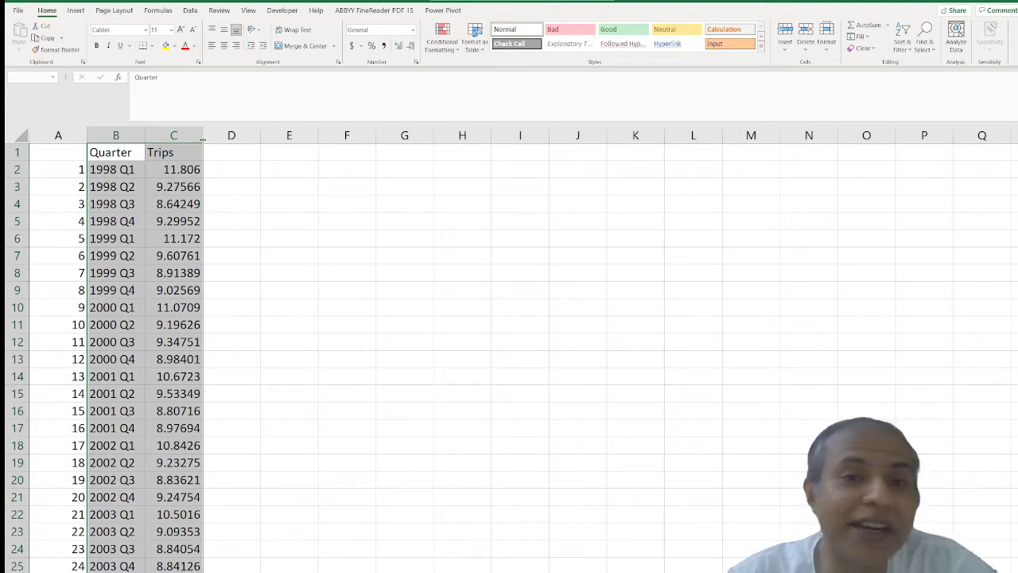
click(76, 10)
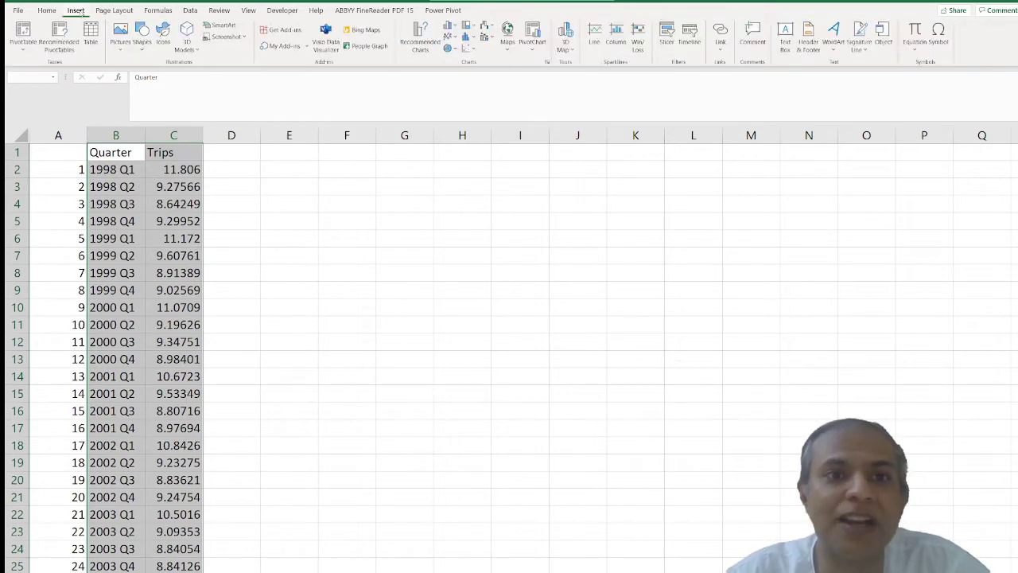
click(451, 37)
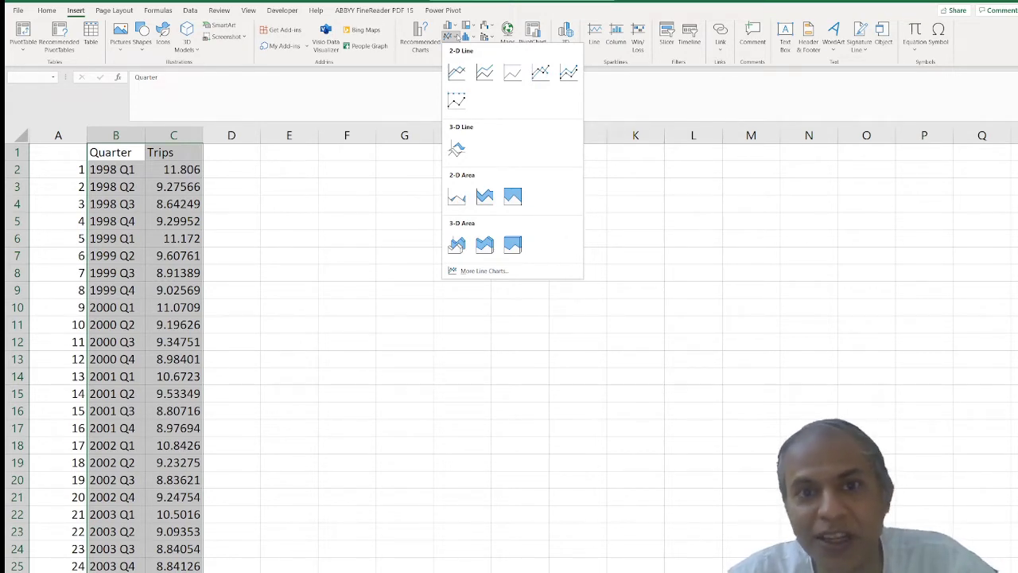
click(455, 73)
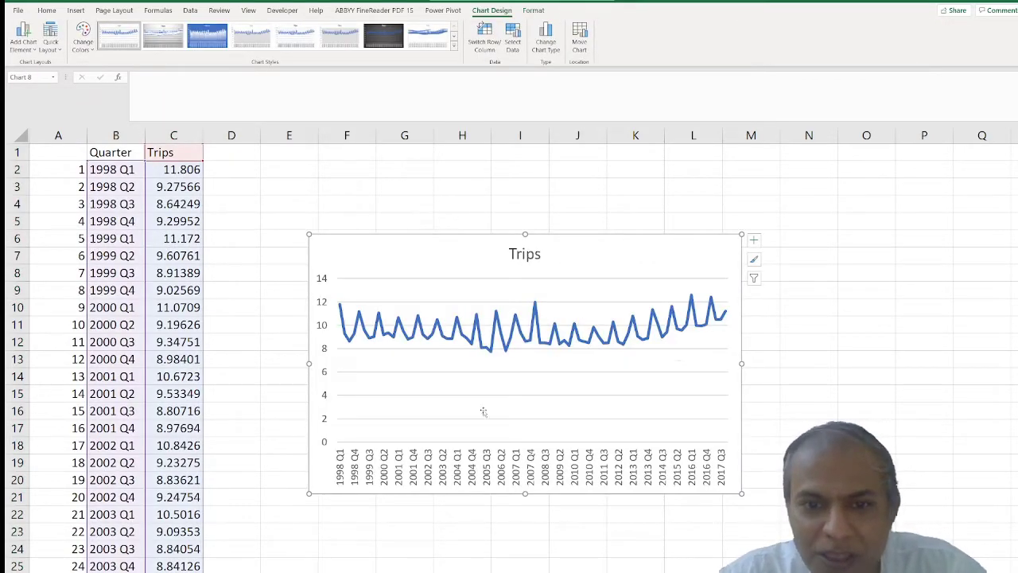
- Set the minimum bound of the Trips chart's vertical axis to 7.5
click(324, 374)
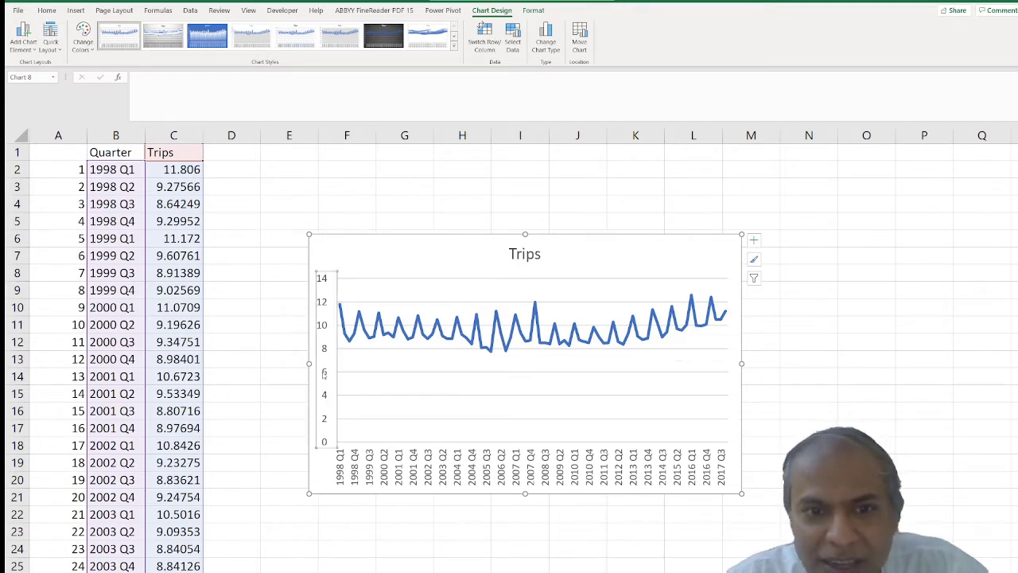
right_click(324, 374)
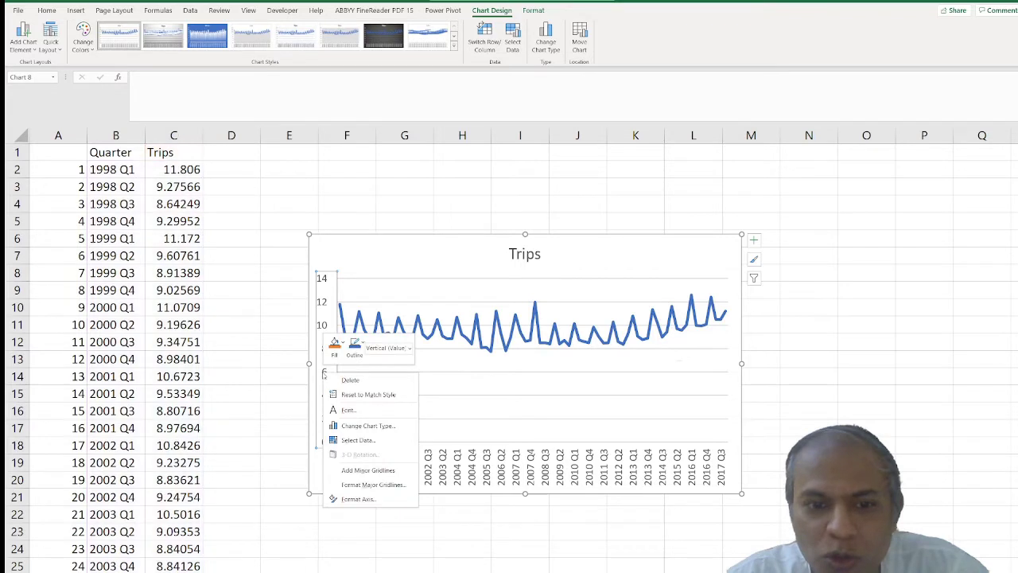
click(354, 499)
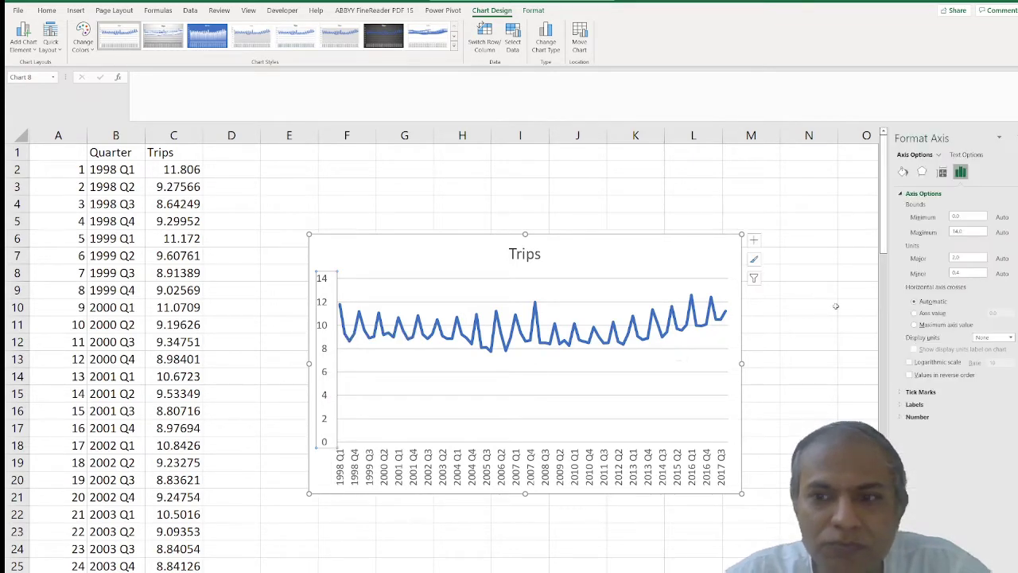
click(972, 217)
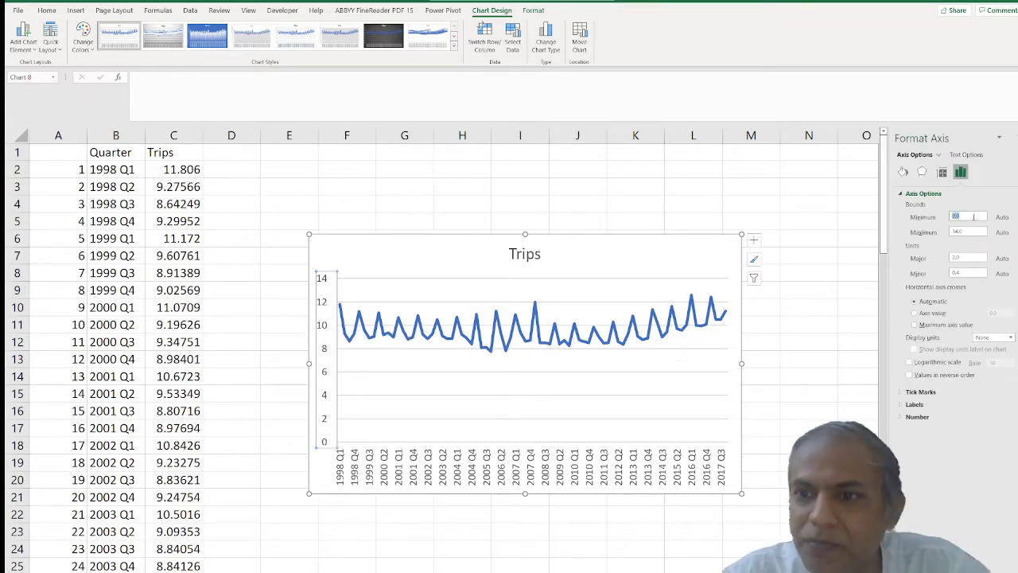
text(7)
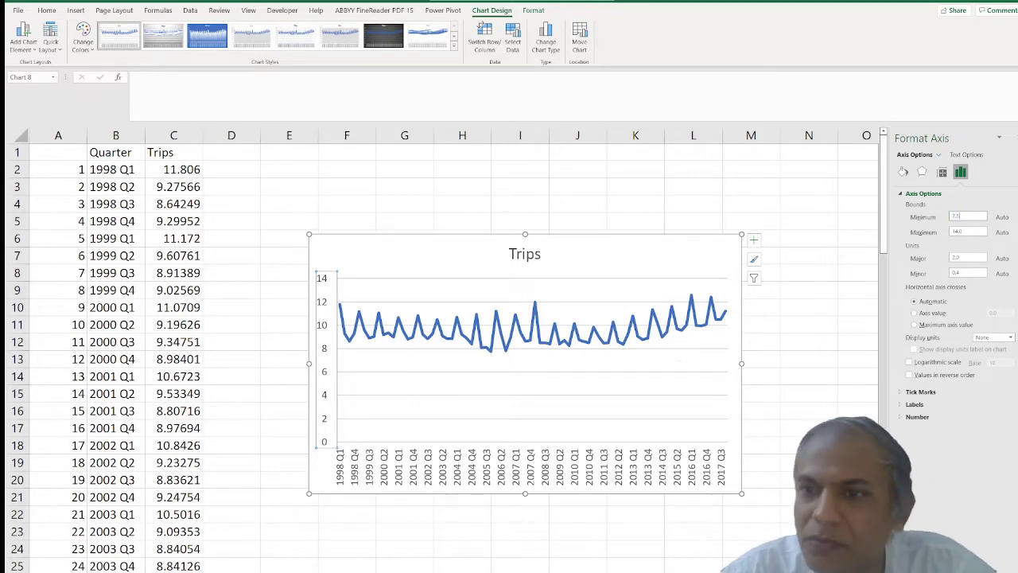
text(.5)
click(972, 231)
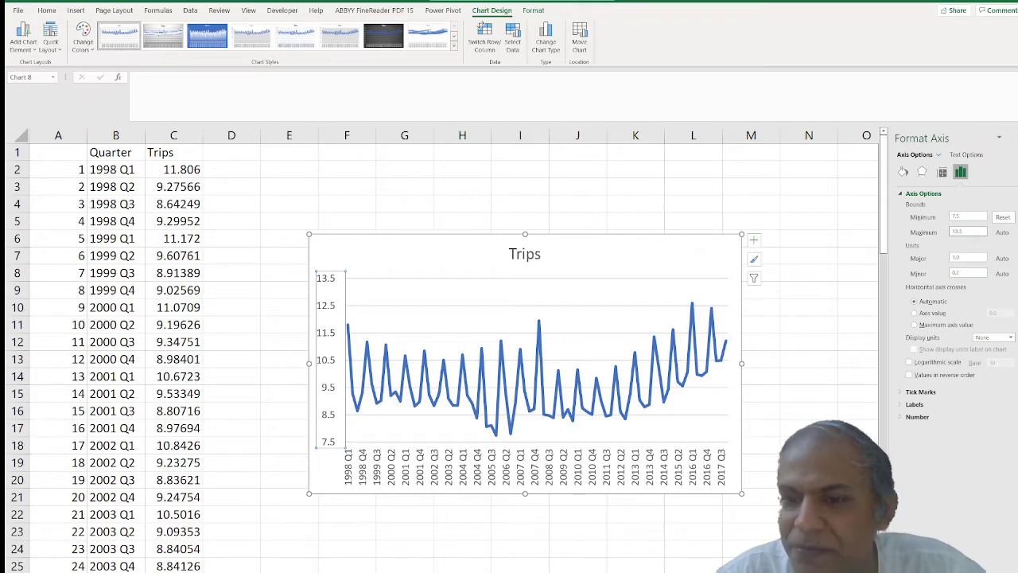
click(858, 497)
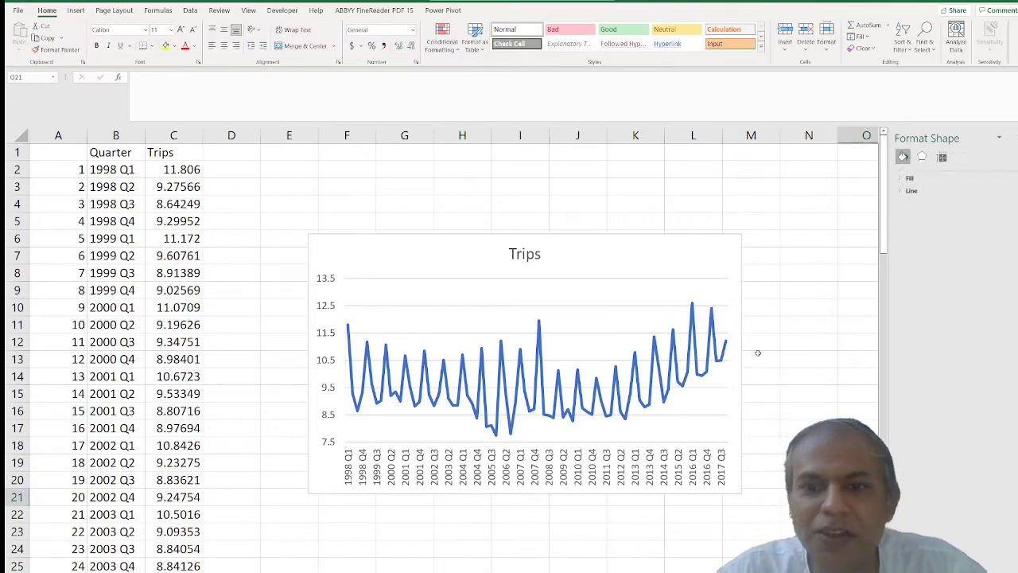
- Widen the Trips chart by about one and a half columns and move it so it starts at about column J
click(706, 392)
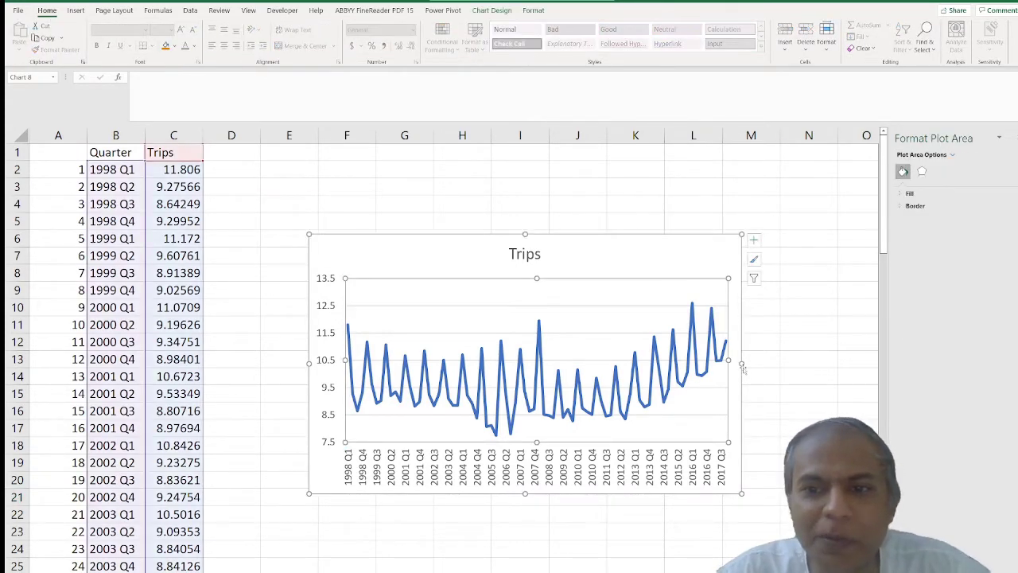
drag(743, 364, 840, 355)
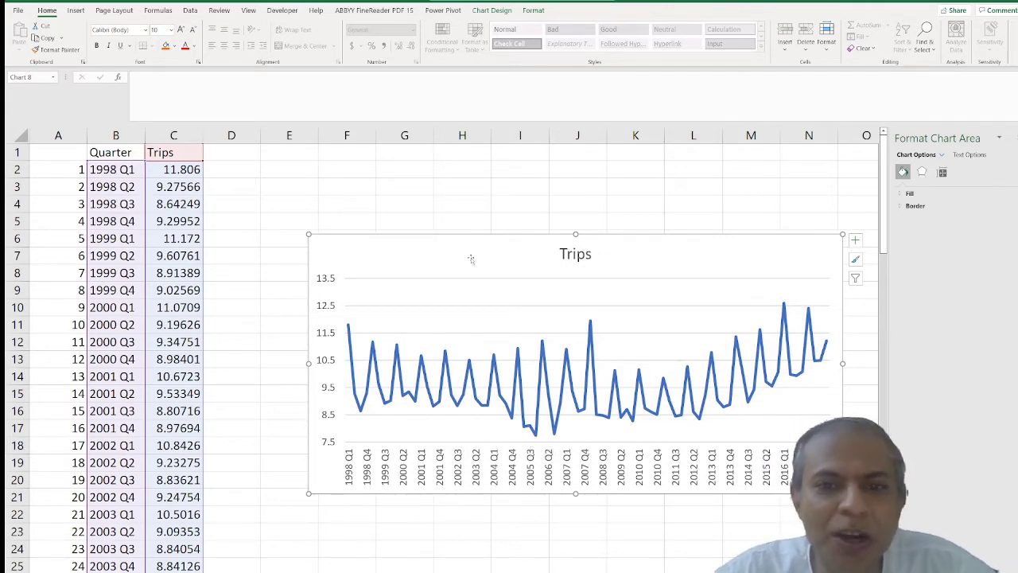
drag(471, 258, 709, 266)
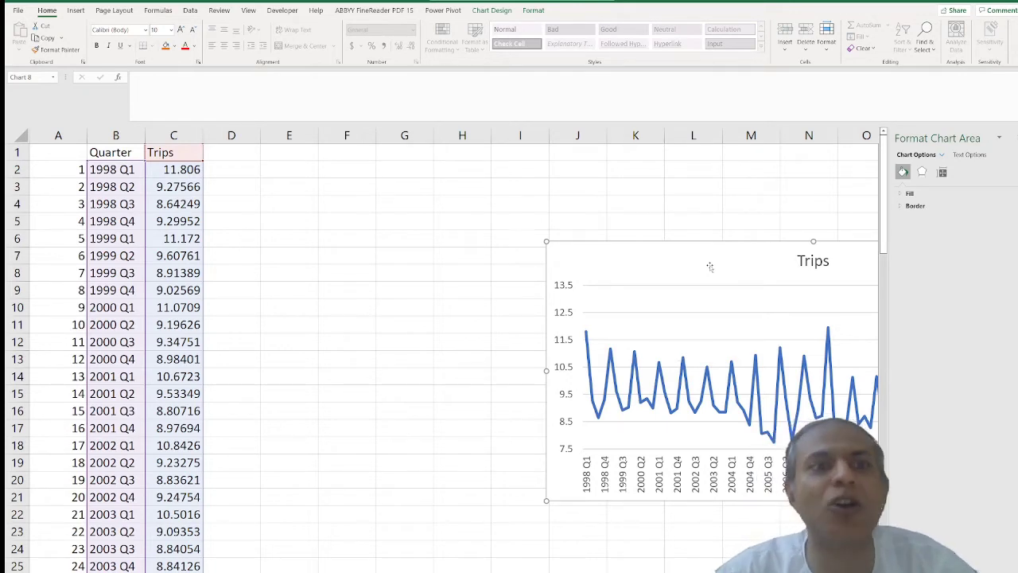
click(489, 247)
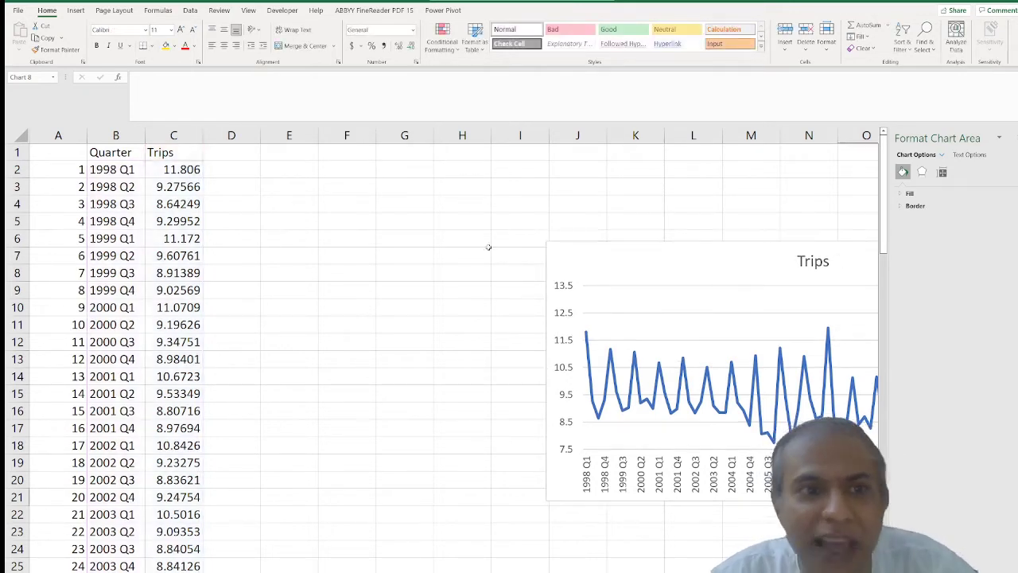
- Enter the header "Lag 2" in cell D1, beside the Trips header
click(223, 151)
text(L)
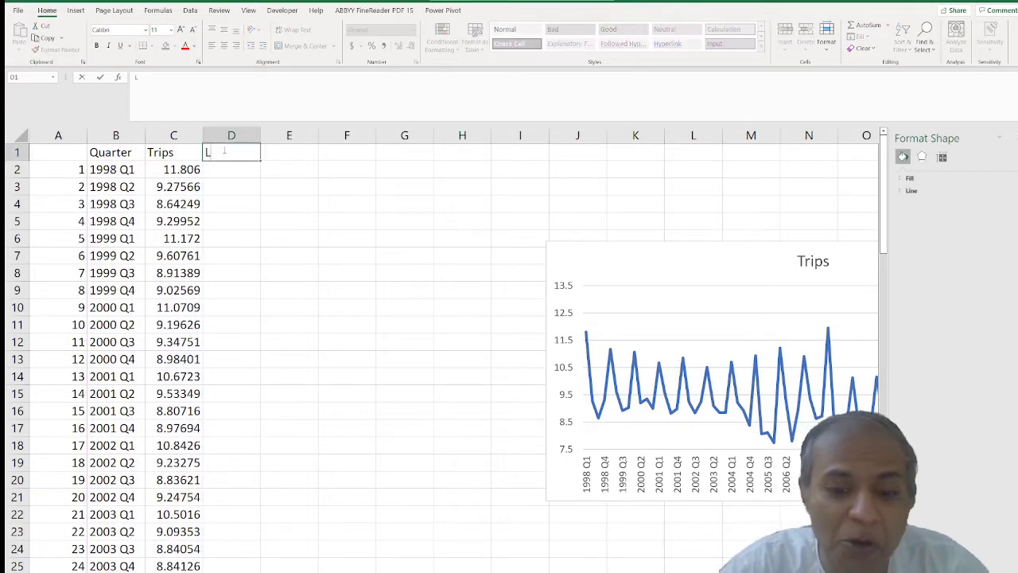
text(ag 2)
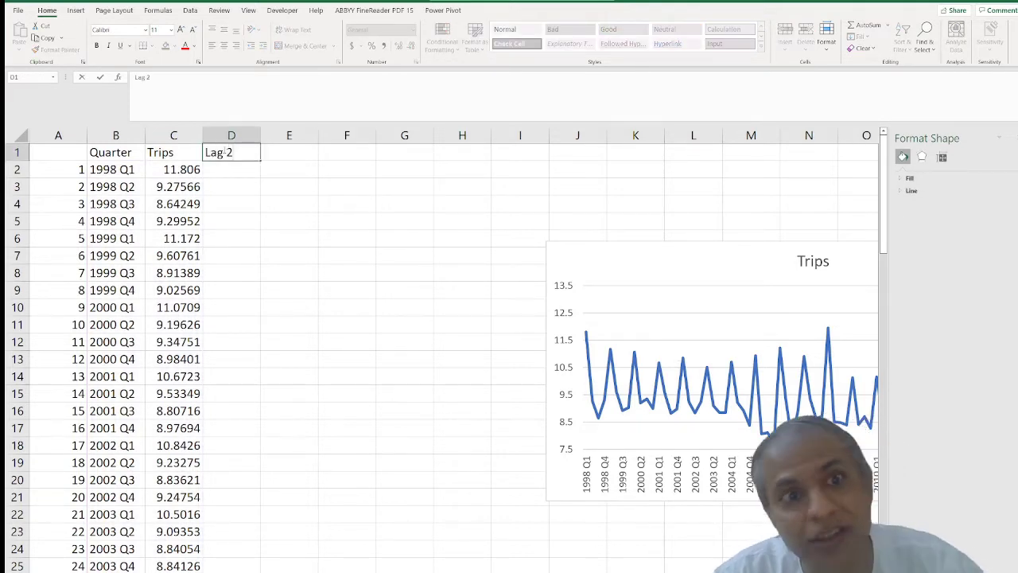
key(Return)
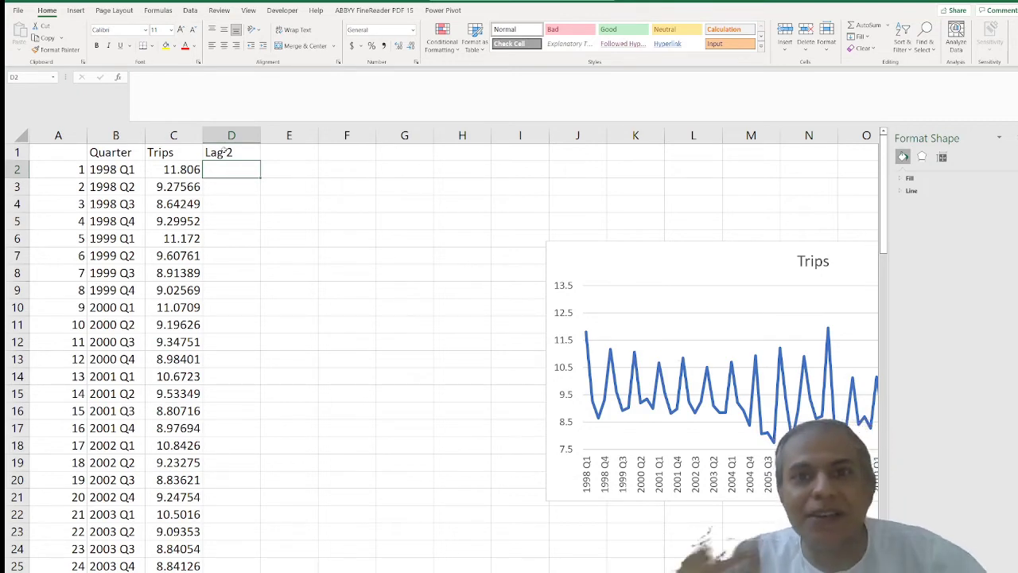
- Copy the Trips values from C4:C81 into the Lag 2 column starting at D2, shifting the series by two quarters
key(Down)
key(Left)
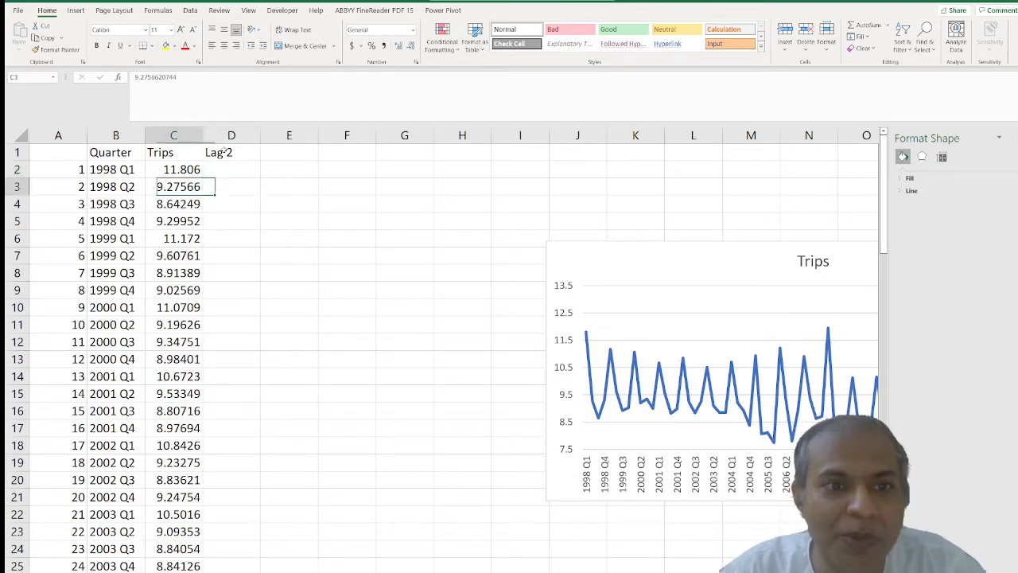
key(Down)
key(ctrl+shift+Down)
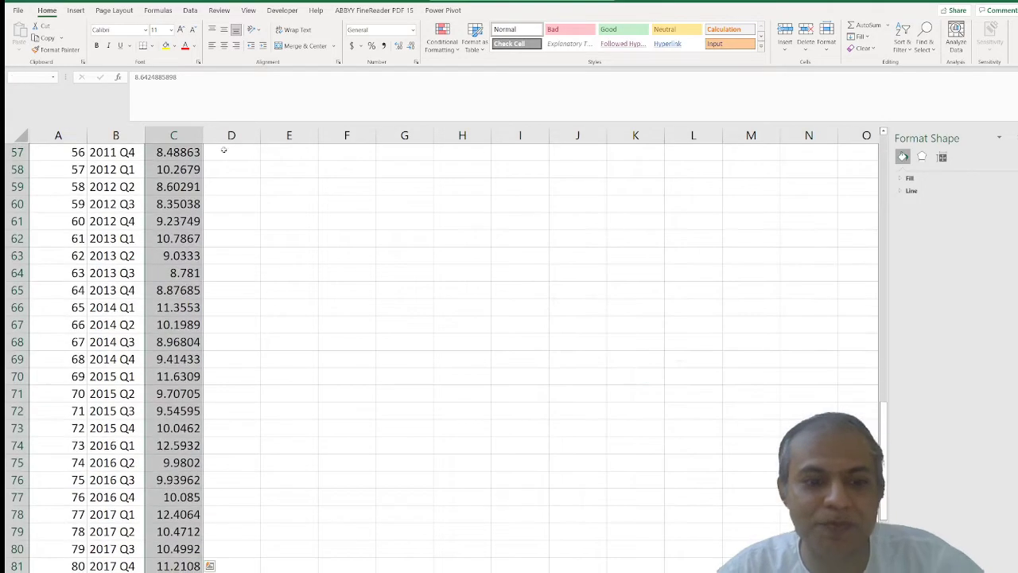
key(ctrl+c)
key(ctrl+Up)
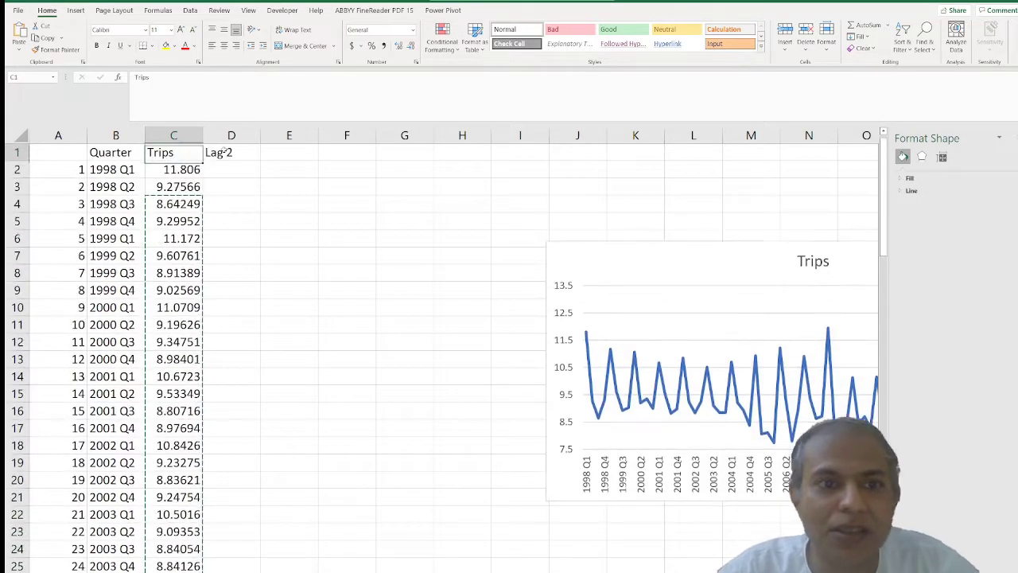
key(Down)
key(Down)
key(Right)
key(Up)
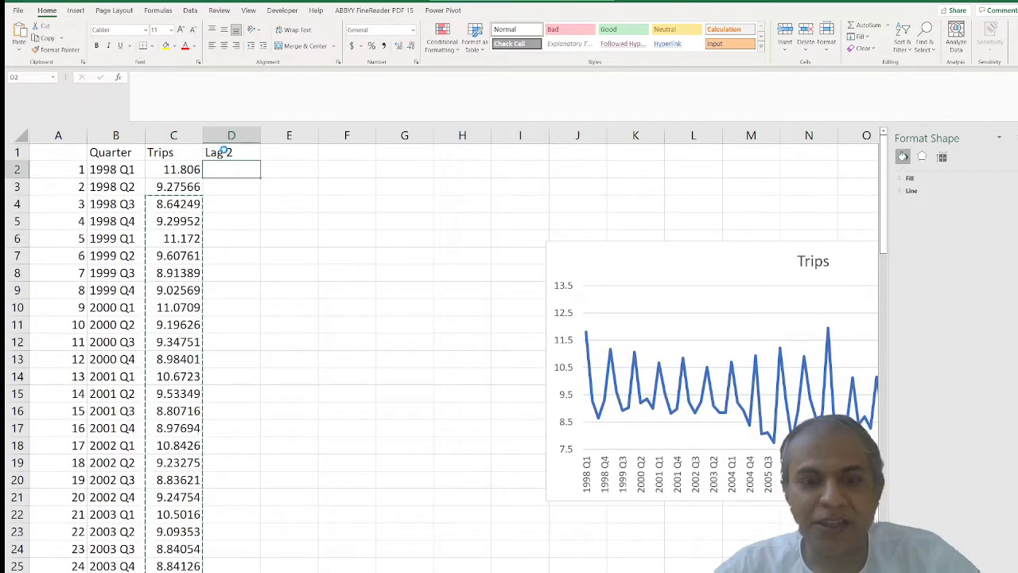
key(ctrl+v)
- Enter the label "Lag 2" in cell H2 for the correlation result
key(Right)
key(Right)
key(Right)
key(Right)
key(Right)
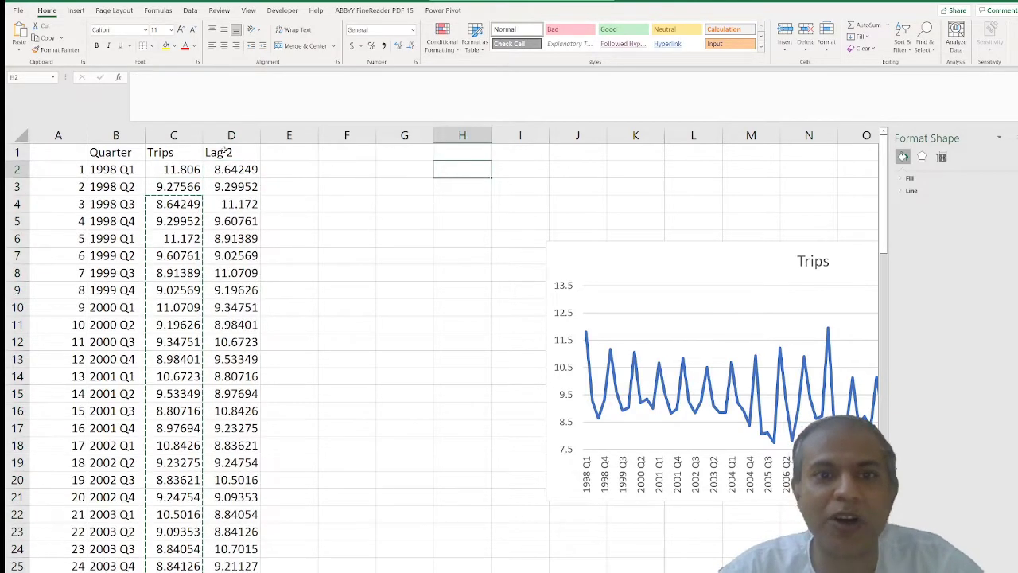
text(Lag)
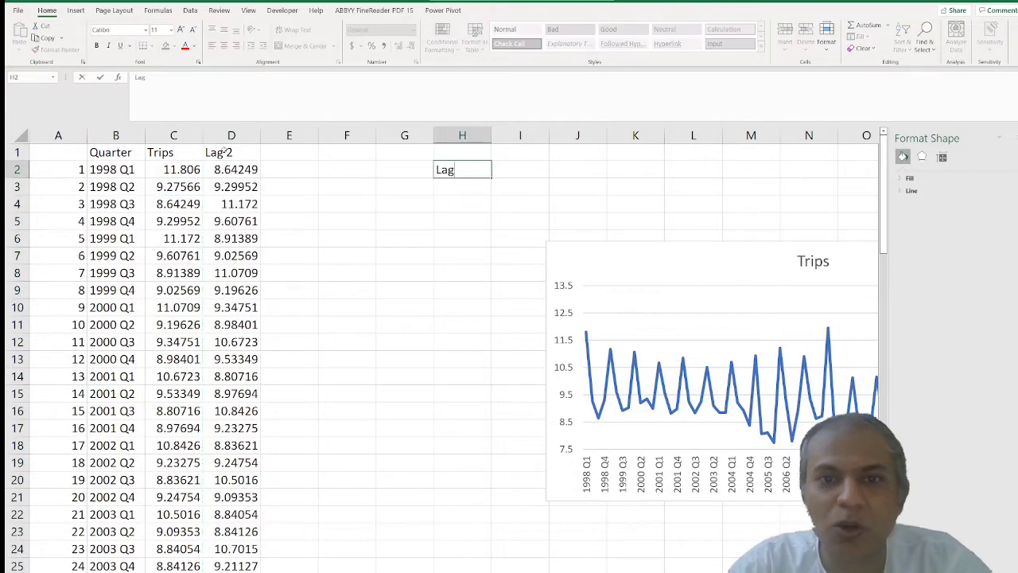
text( 2)
key(Right)
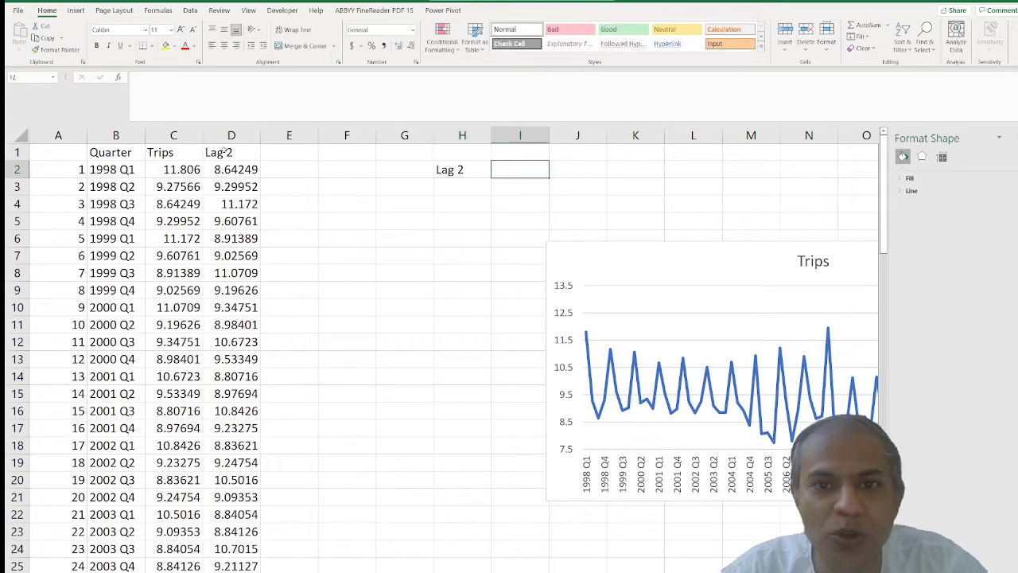
- Start a CORREL formula in cell I2 with the Trips values C2:C79 as its first array
key(Left)
key(Left)
key(Right)
key(Right)
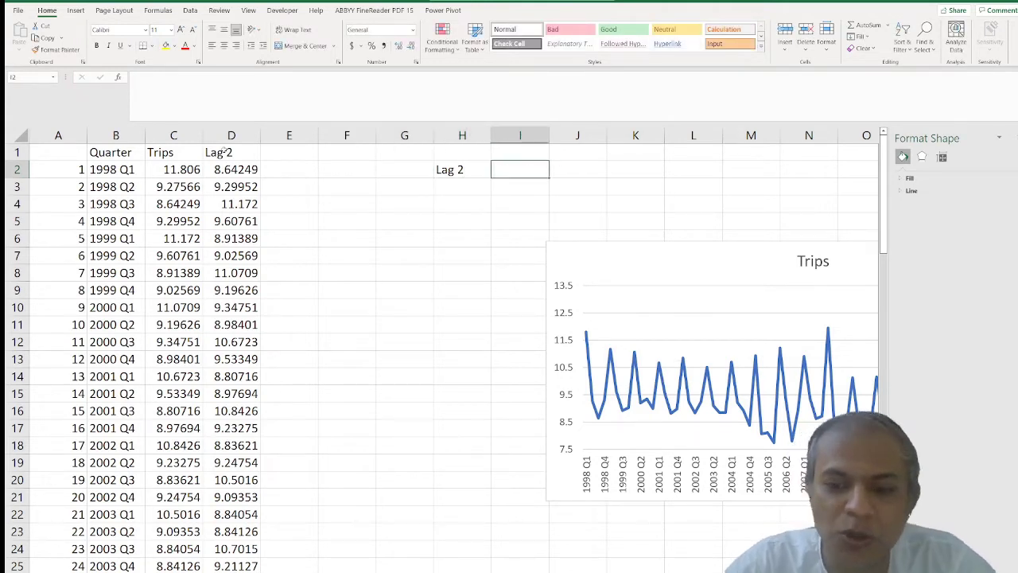
text(=correl)
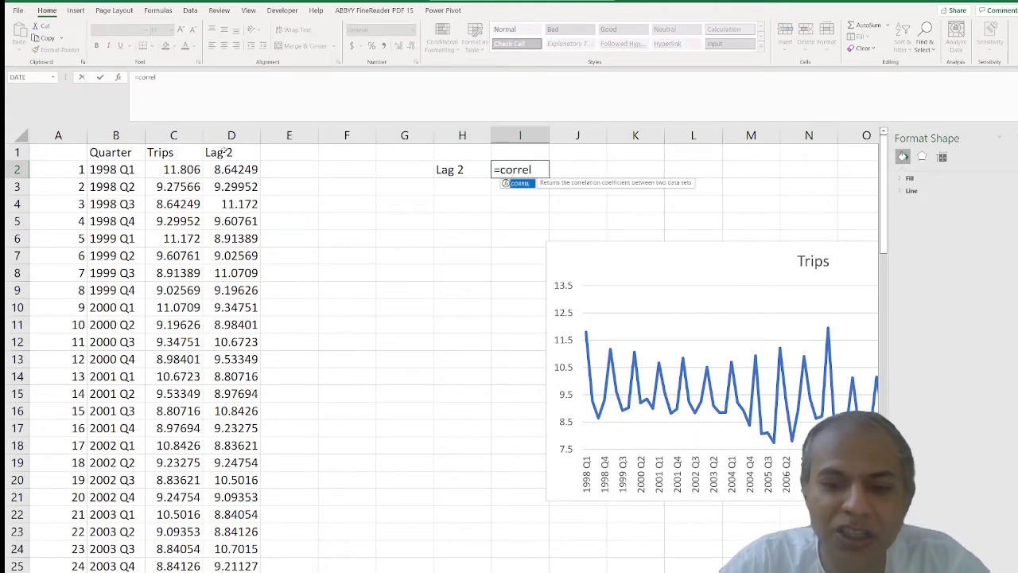
text(()
key(Left)
key(Left)
key(Left)
key(Left)
key(Left)
key(Left)
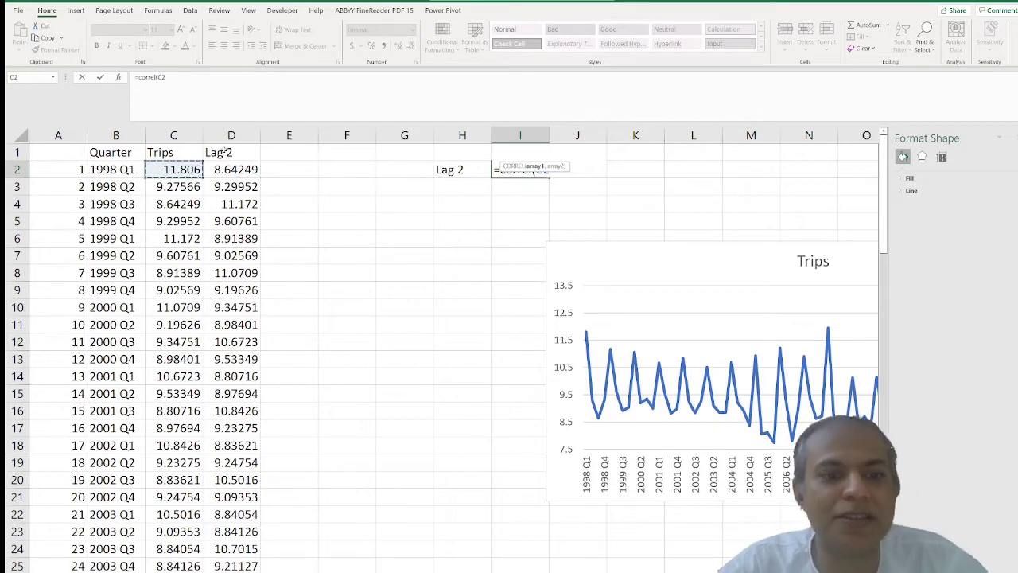
key(ctrl+shift+Down)
key(shift+Up)
key(shift+Up)
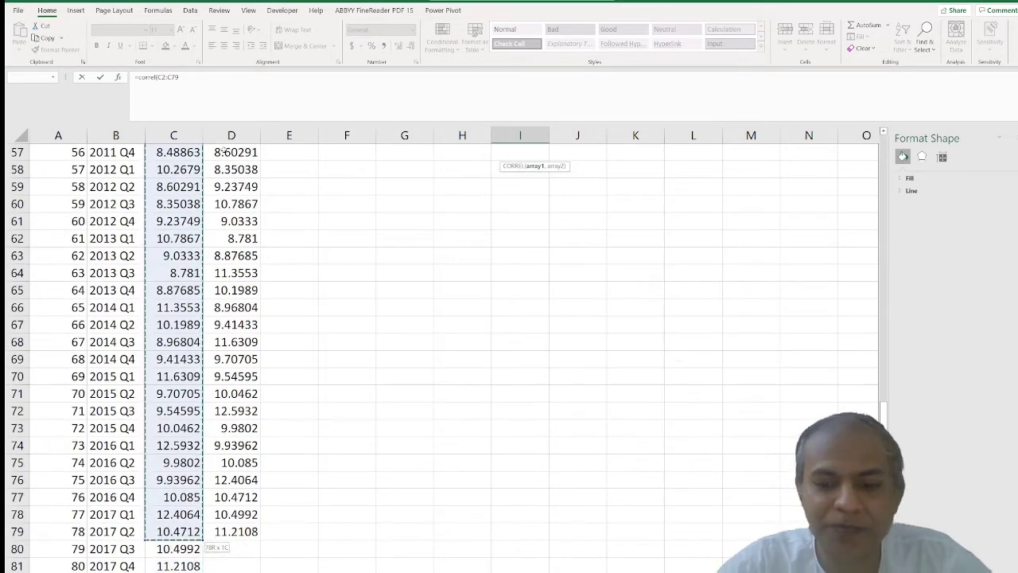
- Add the Lag 2 values D2:D79 as the second array and complete the correlation formula in I2
text(,)
key(Left)
key(Up)
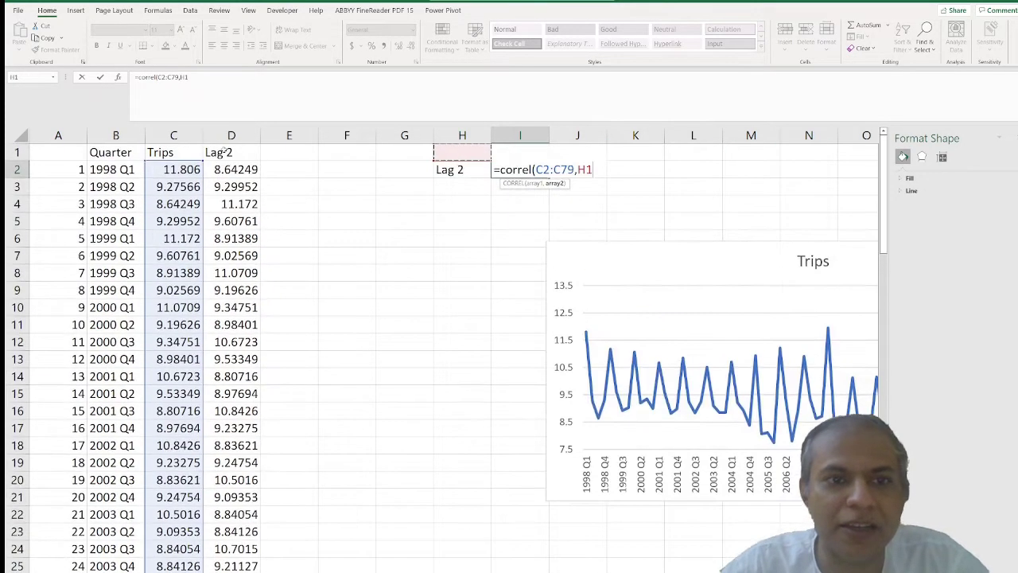
key(Left)
key(Left)
key(Left)
key(Left)
key(Down)
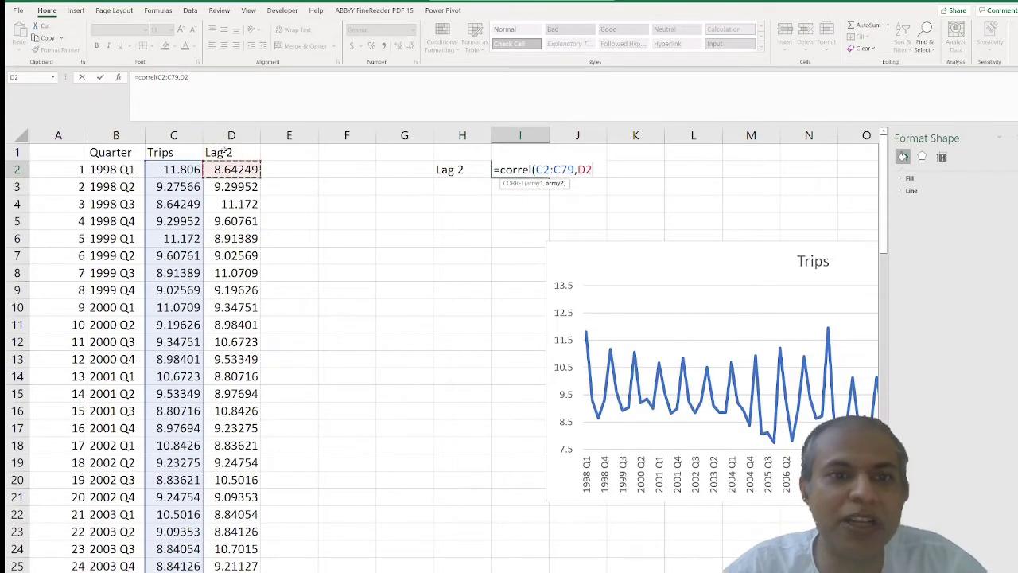
text(:)
key(ctrl+shift+Down)
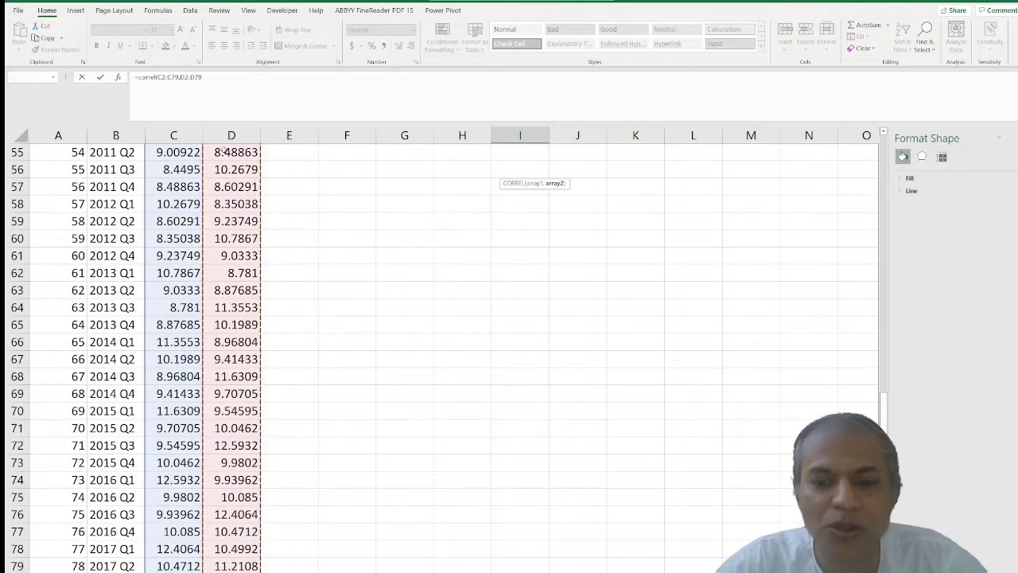
key(ctrl+Return)
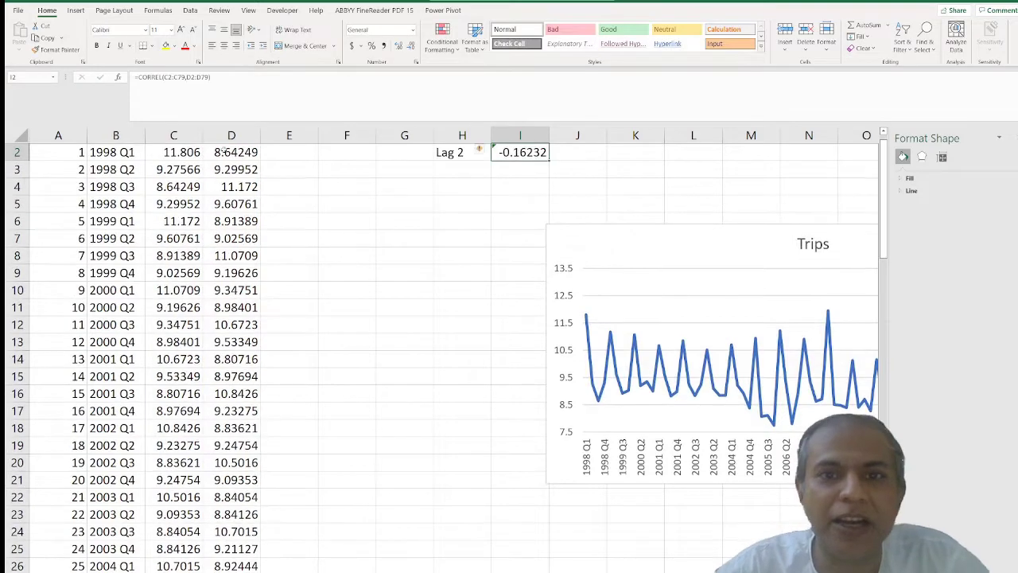
scroll(224, 151, up, 1)
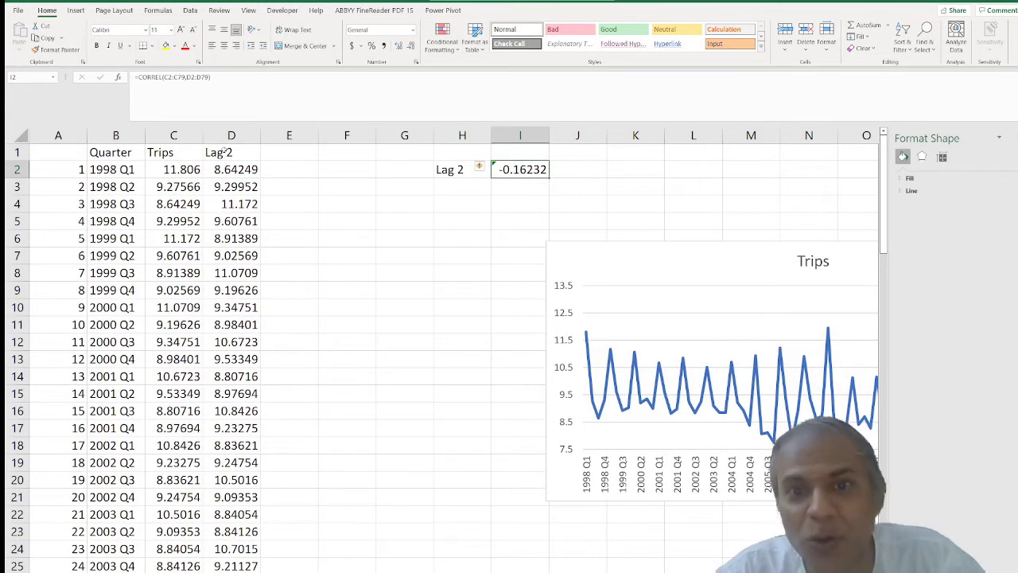
key(Up)
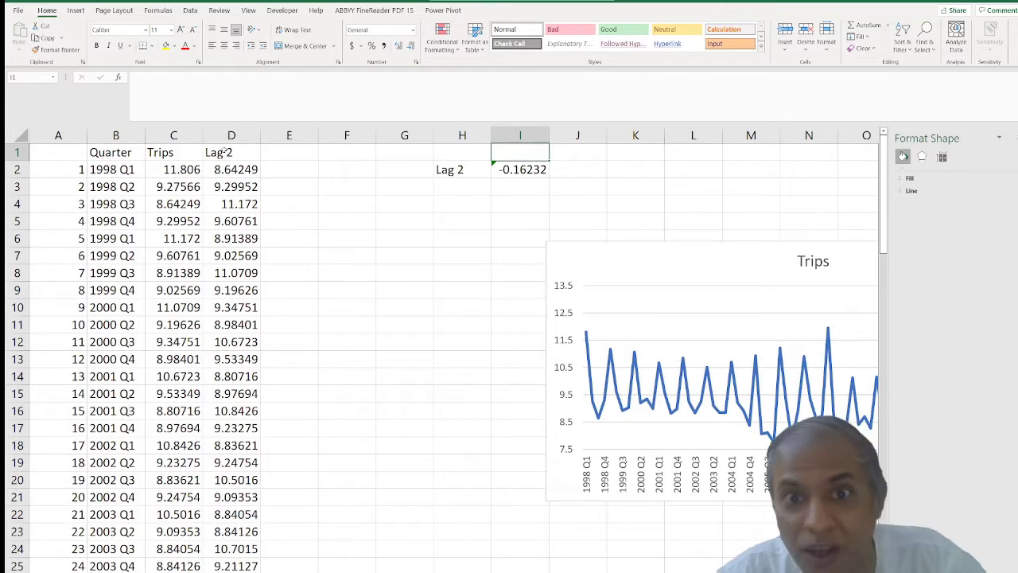
key(Down)
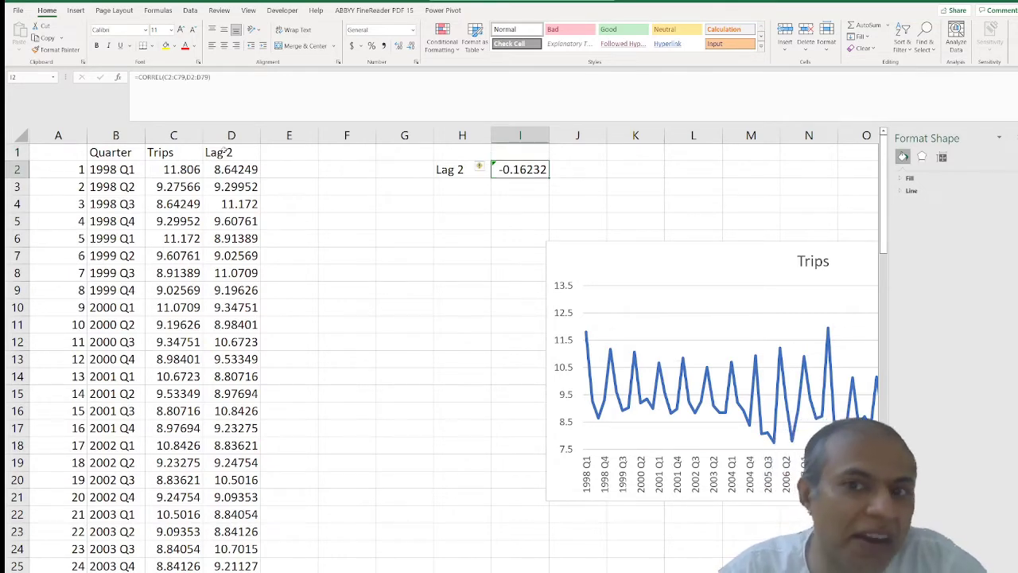
- Enter the header "Lag 3" in cell E1, beside the Lag 2 header
key(Left)
key(Down)
key(Left)
key(Left)
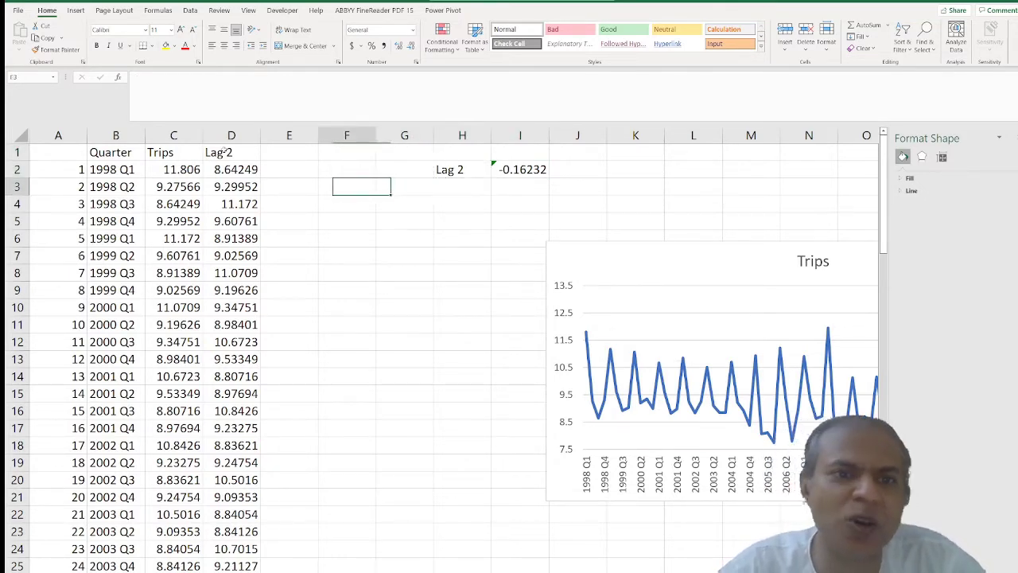
key(Left)
key(Up)
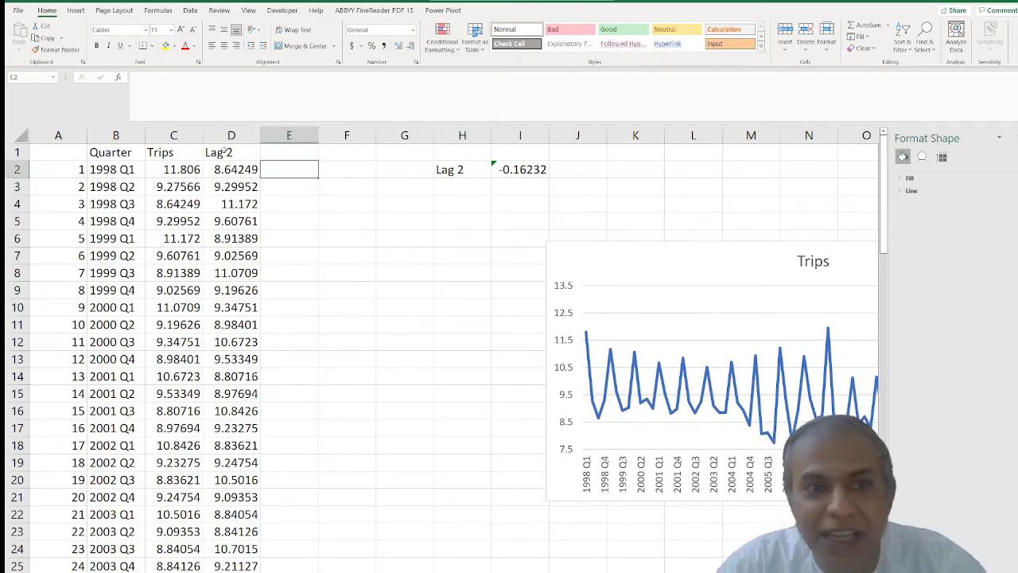
key(Up)
text(Lag )
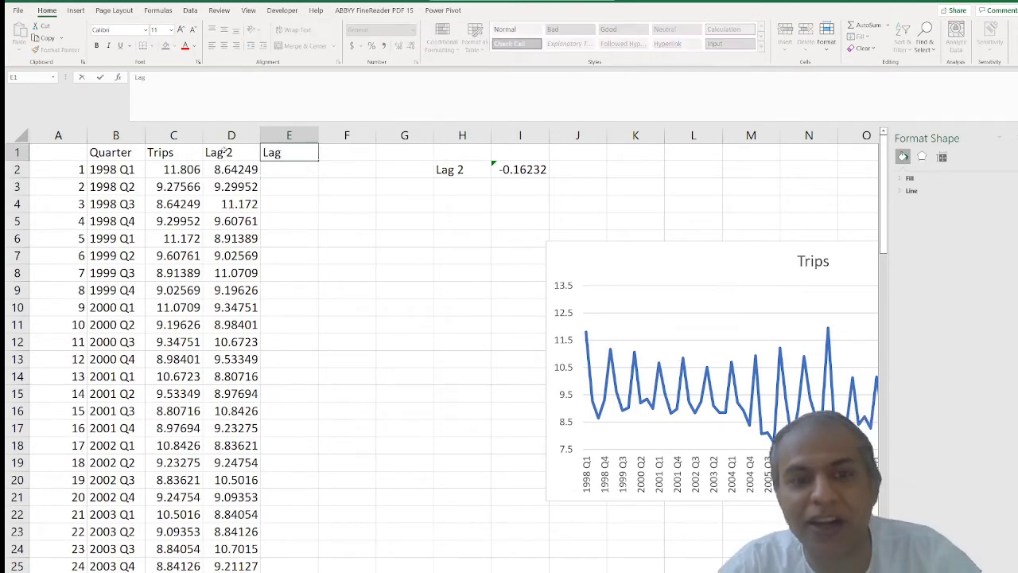
text(3)
key(BackSpace)
text(3)
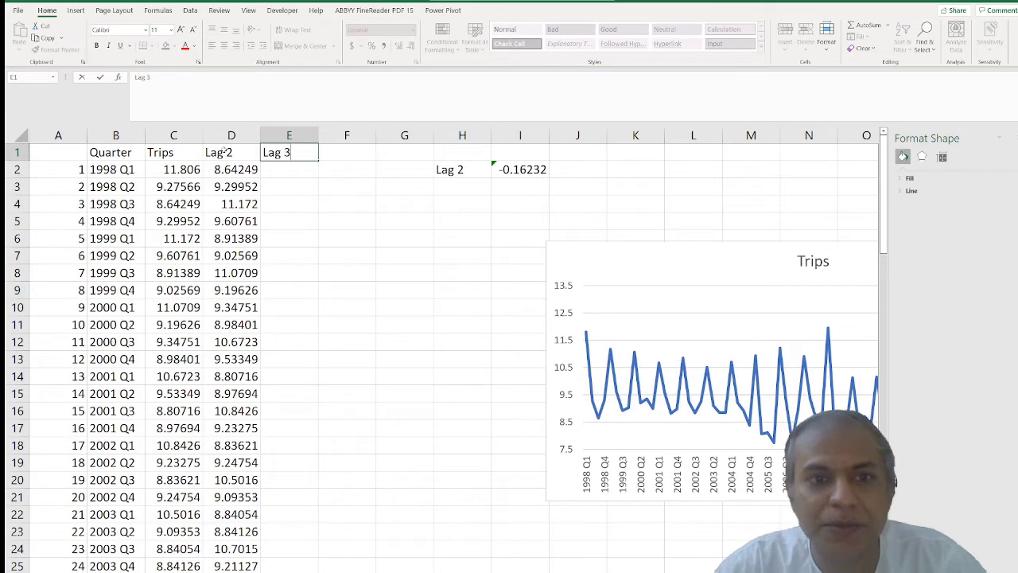
key(Return)
- Copy the Trips values from C5:C81 into the Lag 3 column starting at E2, shifting the series by three quarters
key(Left)
key(Left)
key(Down)
key(Down)
key(Down)
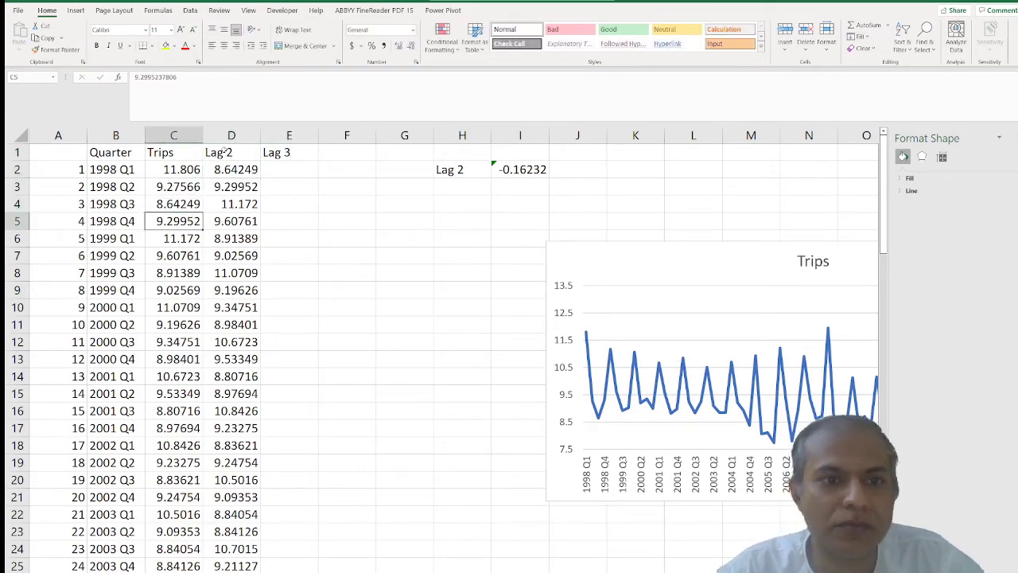
key(ctrl+shift+Down)
key(ctrl+c)
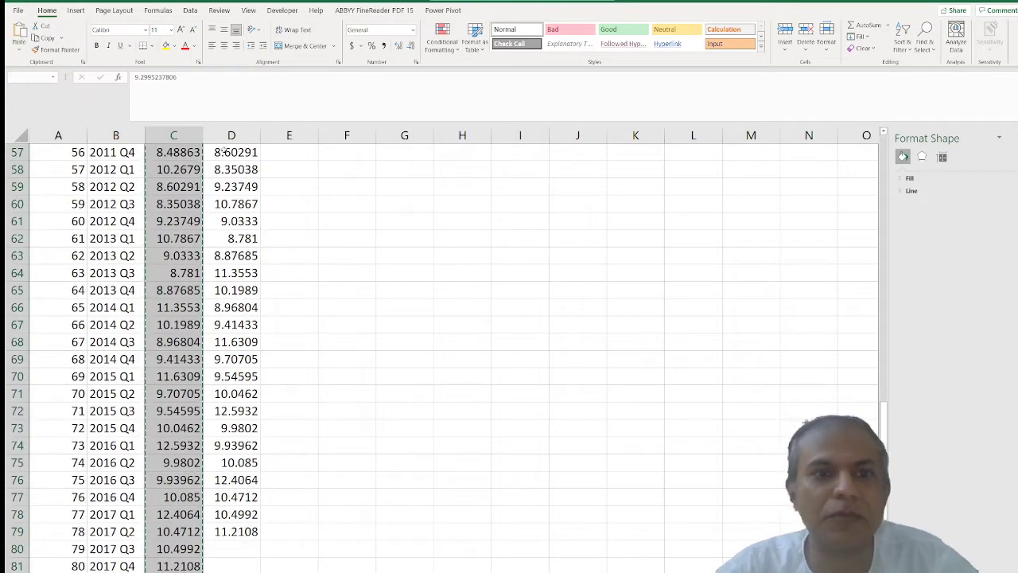
key(Up)
key(Up)
key(Up)
key(Right)
key(Right)
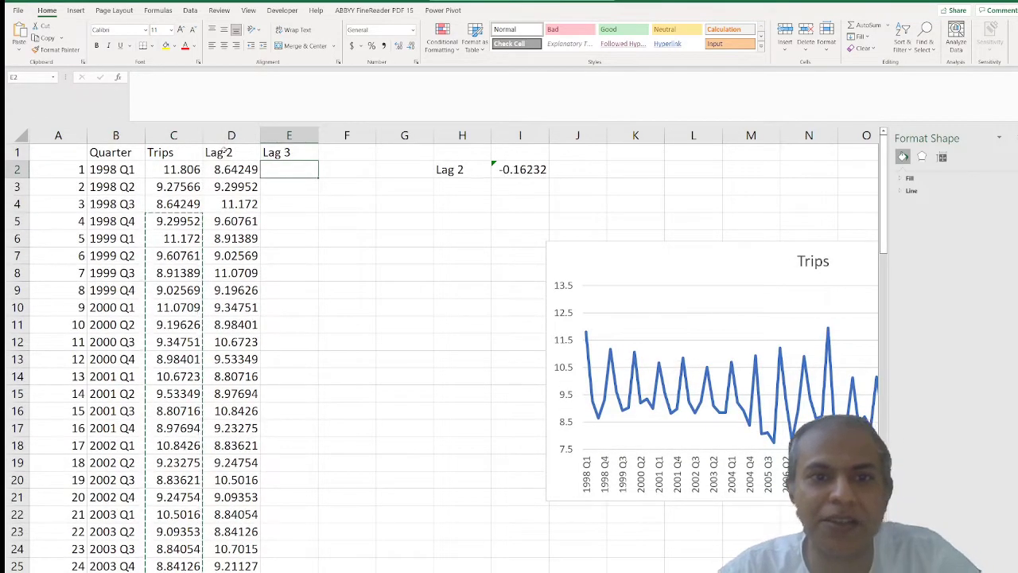
key(ctrl+v)
- Enter the label "Lag 3" in cell H3, below the Lag 2 label
key(Right)
key(Right)
key(Down)
key(Right)
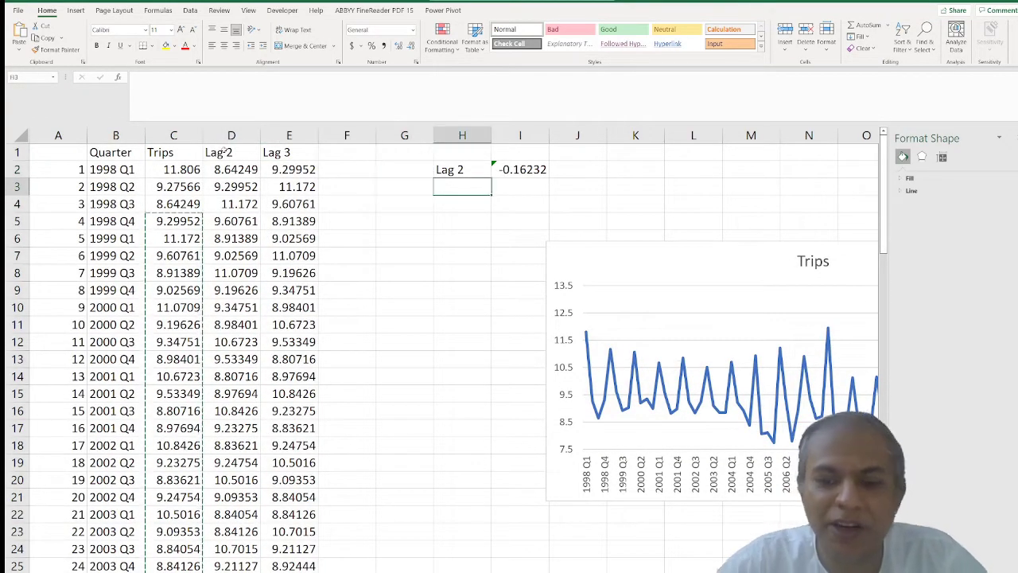
text(lag)
key(BackSpace)
key(BackSpace)
key(BackSpace)
key(BackSpace)
key(BackSpace)
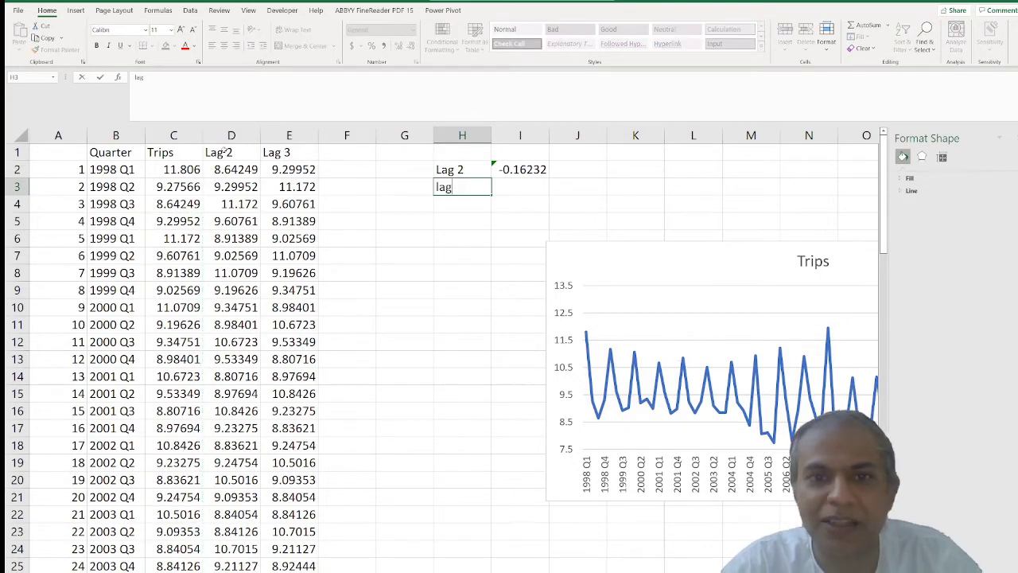
text(Lag 3)
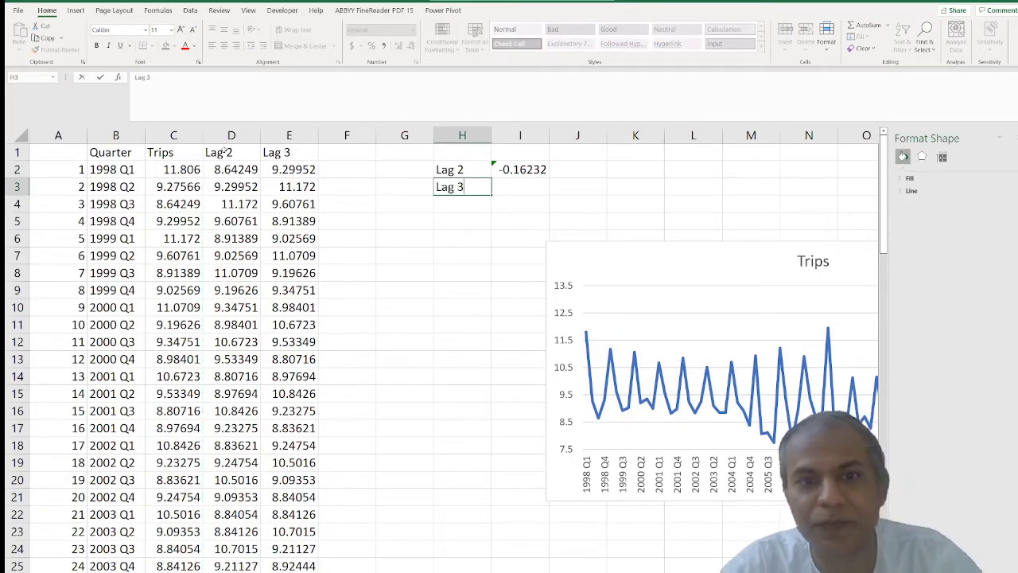
key(Tab)
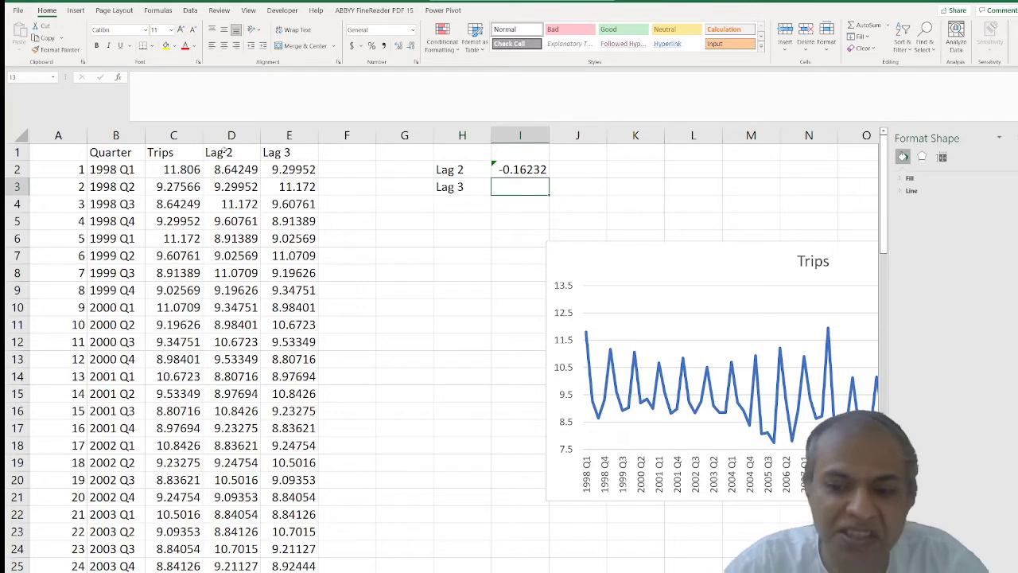
- Start a CORREL formula in cell I3 with the Trips values C2:C78 as its first array
text(=correl)
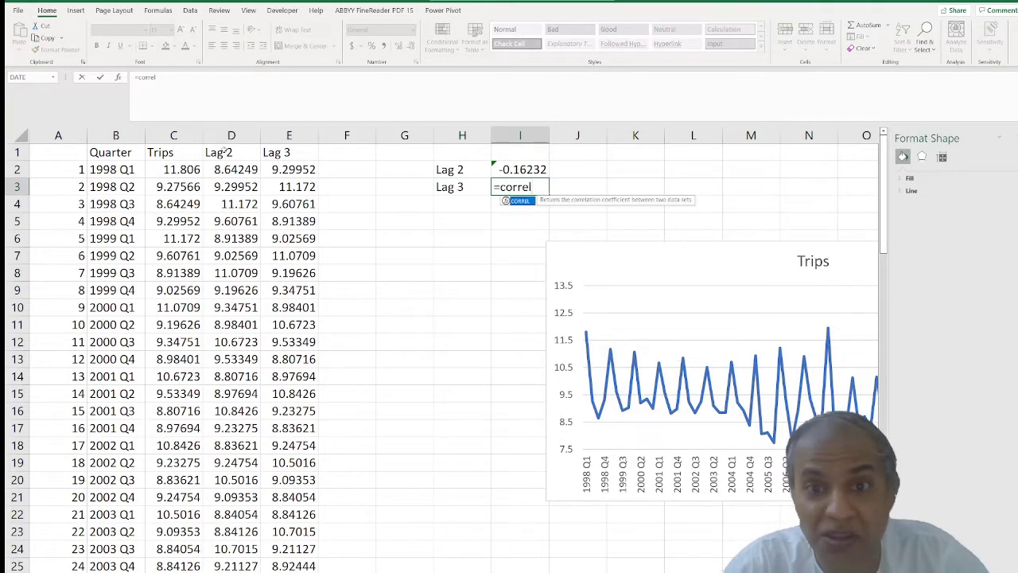
text(()
key(Left)
key(Left)
key(Left)
key(Left)
key(Left)
key(Left)
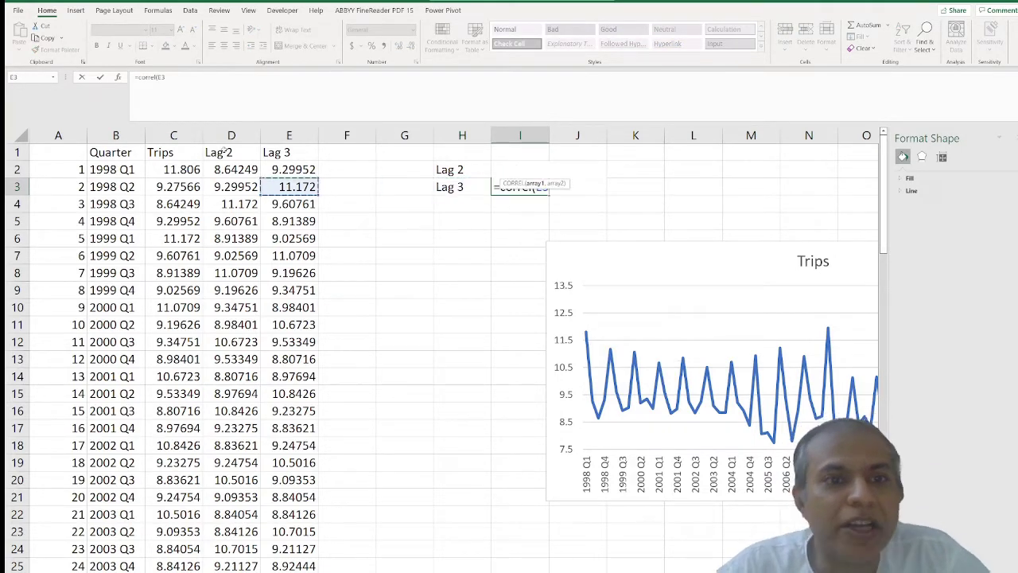
key(Up)
key(ctrl+shift+Down)
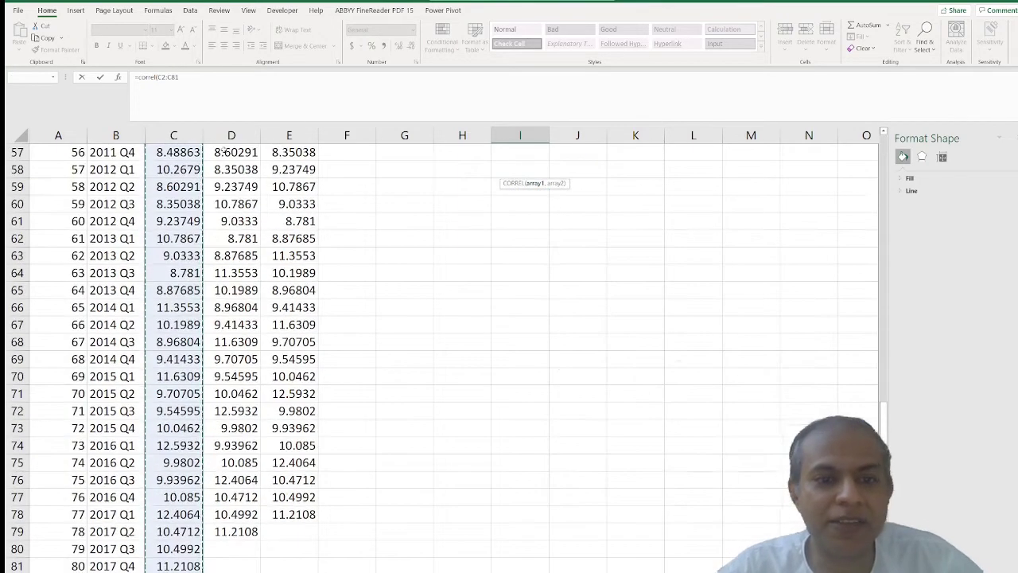
key(shift+Up)
key(shift+Up)
key(shift+Up)
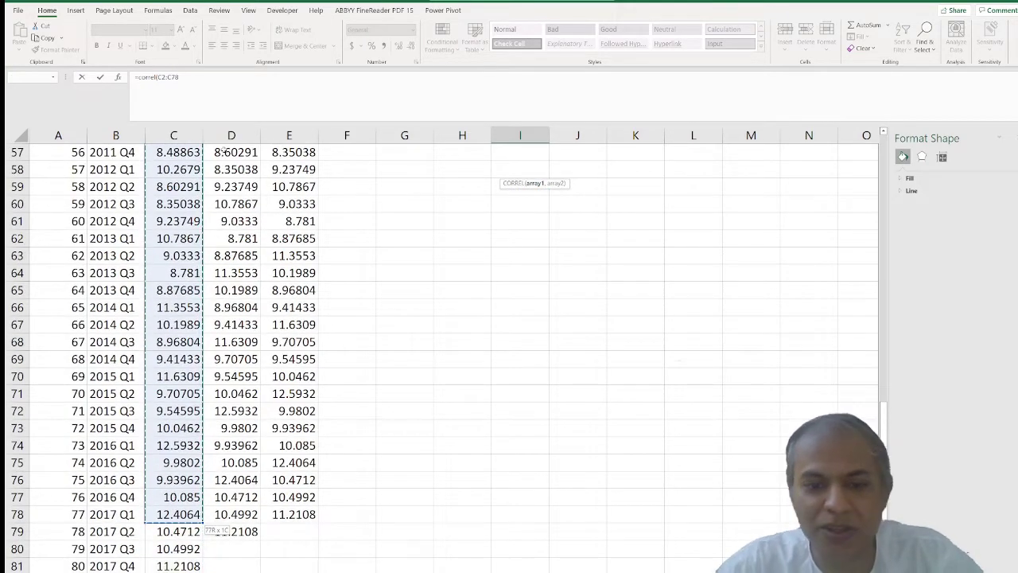
- Add the Lag 3 values E2:E78 as the second array and complete the correlation formula in I3
text(,)
key(Up)
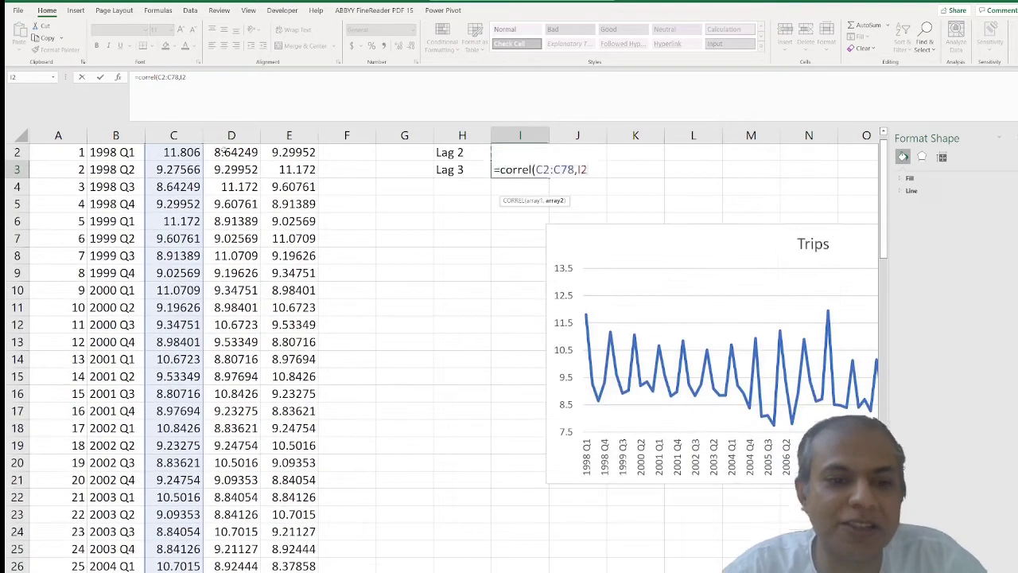
key(Up)
key(Left)
key(Left)
key(Left)
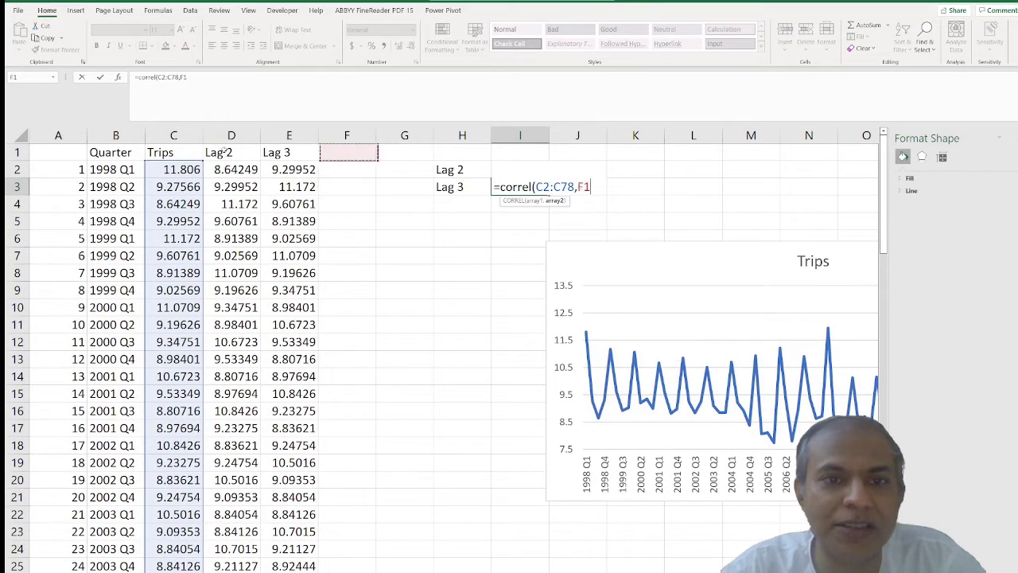
key(Down)
key(Left)
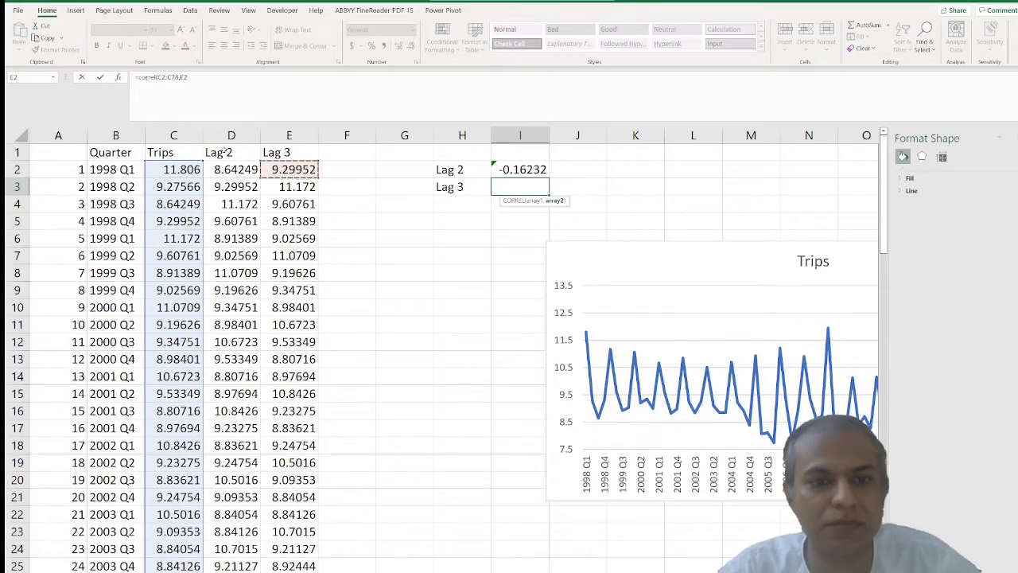
key(ctrl+shift+Down)
key(Return)
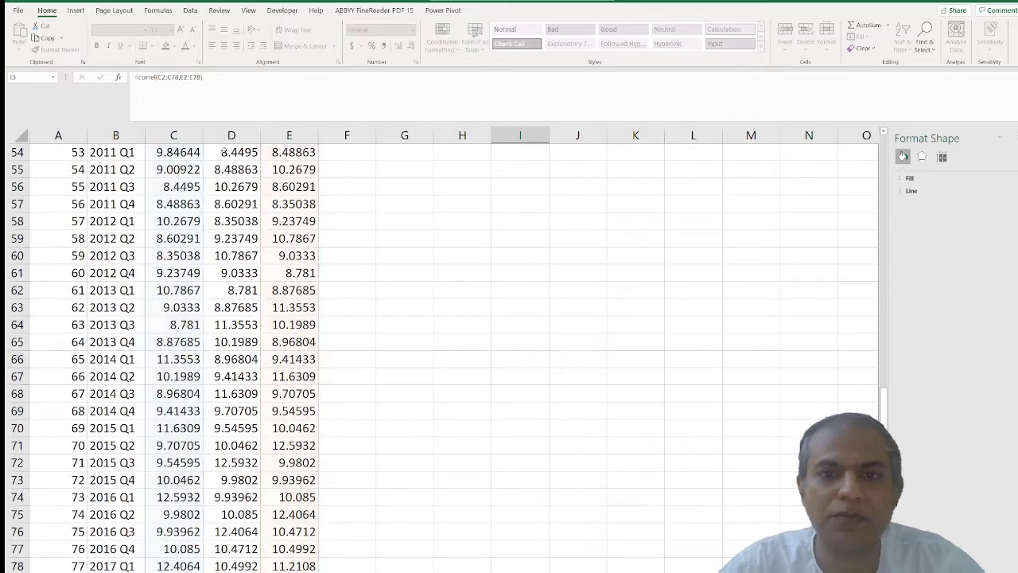
key(Up)
key(Up)
key(Down)
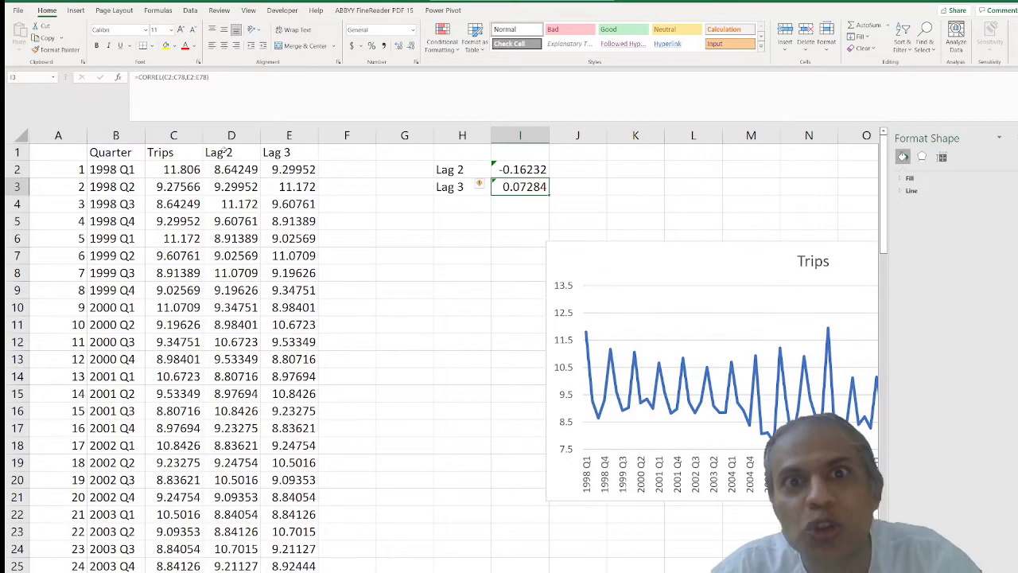
- Enter the header "Lag 4" in cell F1, beside the Lag 3 header
key(Left)
key(Left)
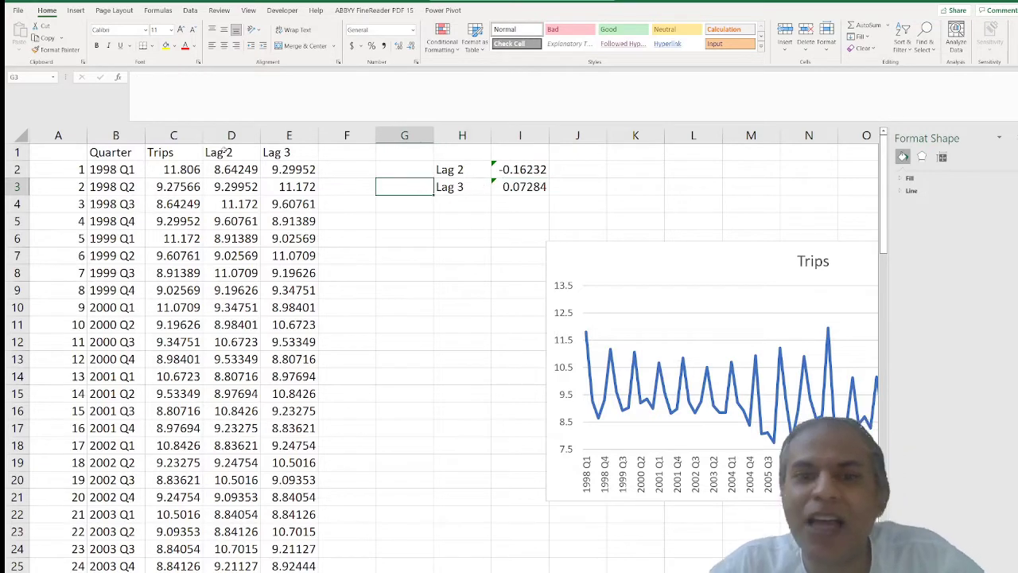
key(Right)
key(Left)
key(Left)
key(Up)
key(Up)
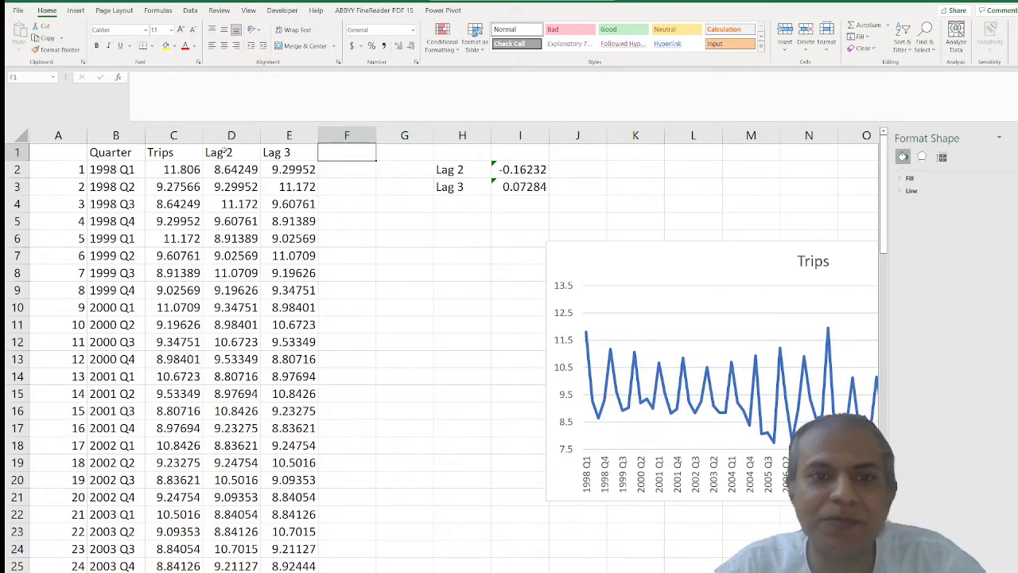
text(Lag 4)
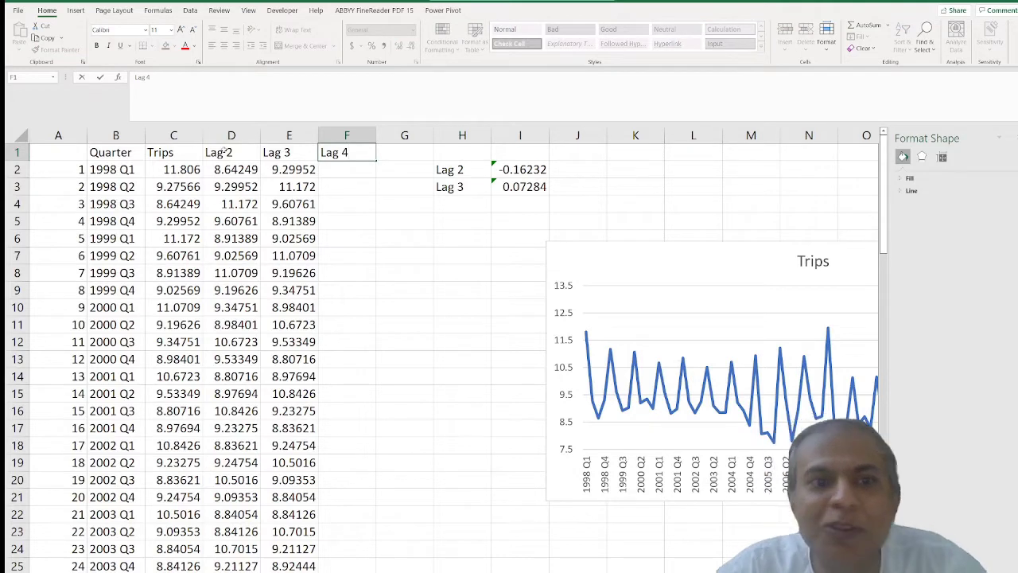
key(Return)
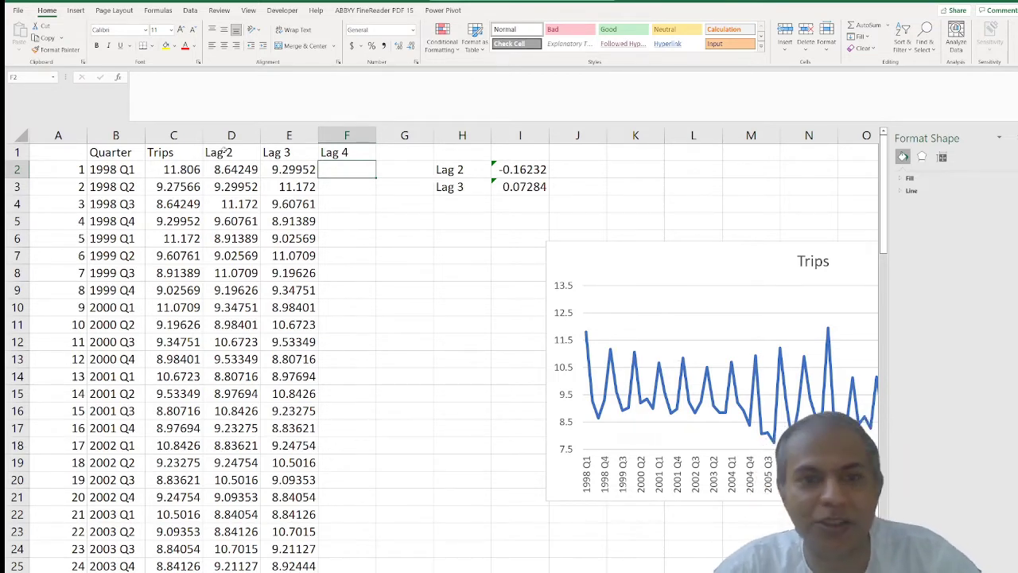
- Copy the Trips values from C6 down to the last row of the series for the Lag 4 column
key(Left)
key(Left)
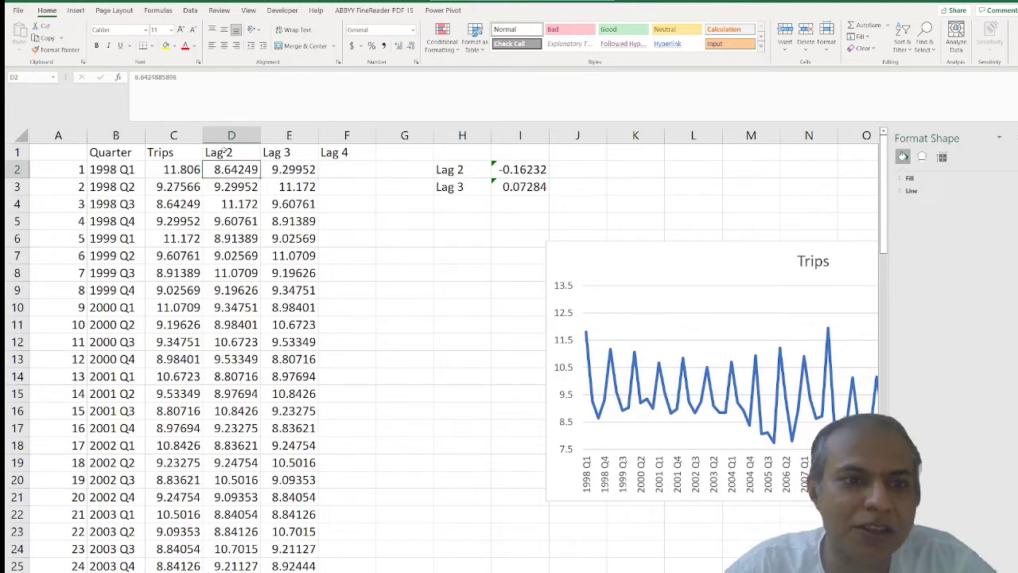
key(Down)
key(Down)
key(Down)
key(Down)
key(Left)
key(ctrl+shift+Down)
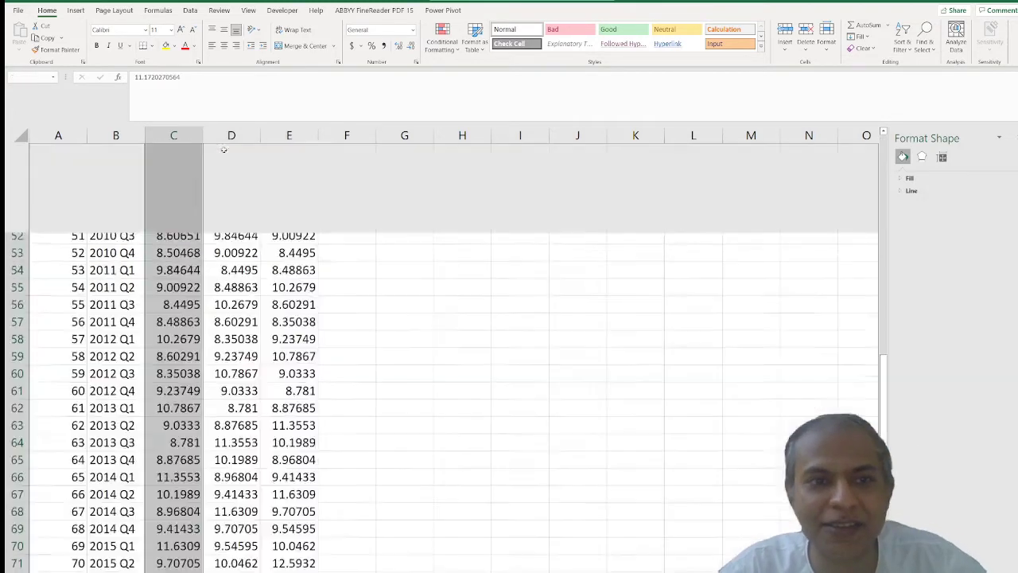
key(ctrl+c)
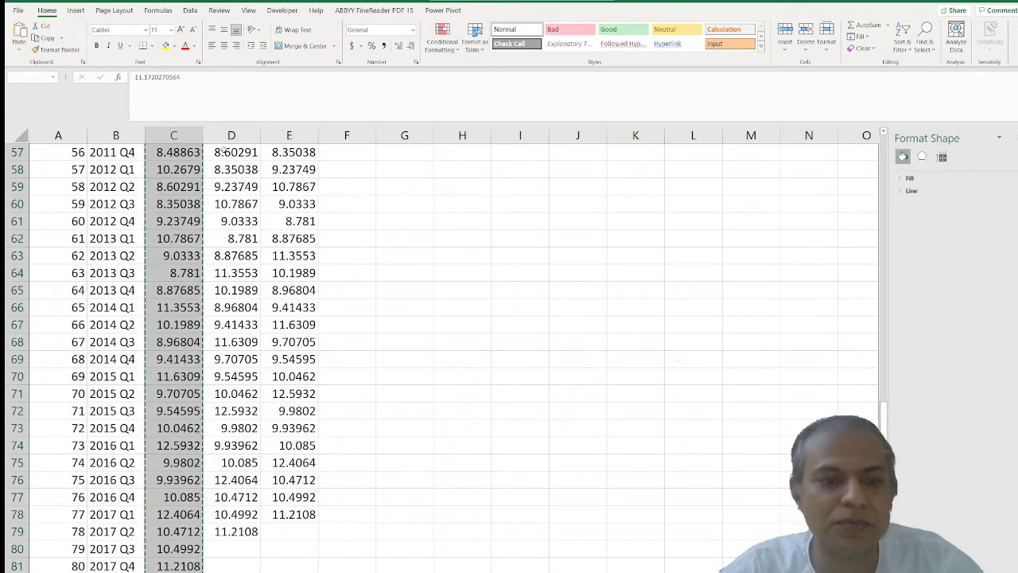
- Paste the shifted Trips values into the Lag 4 column, starting at F2
key(ctrl+Up)
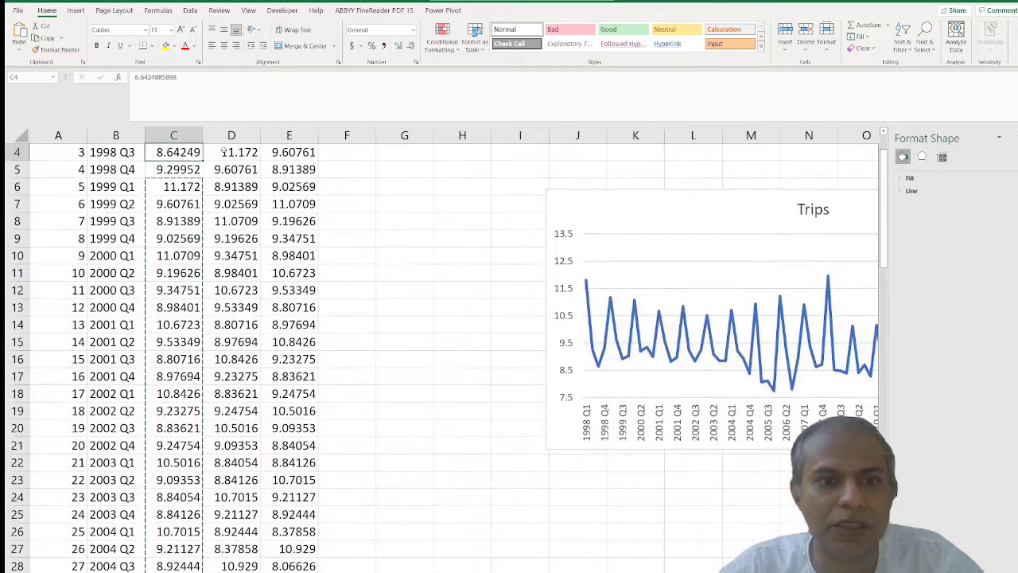
key(Right)
key(Right)
key(Right)
key(Down)
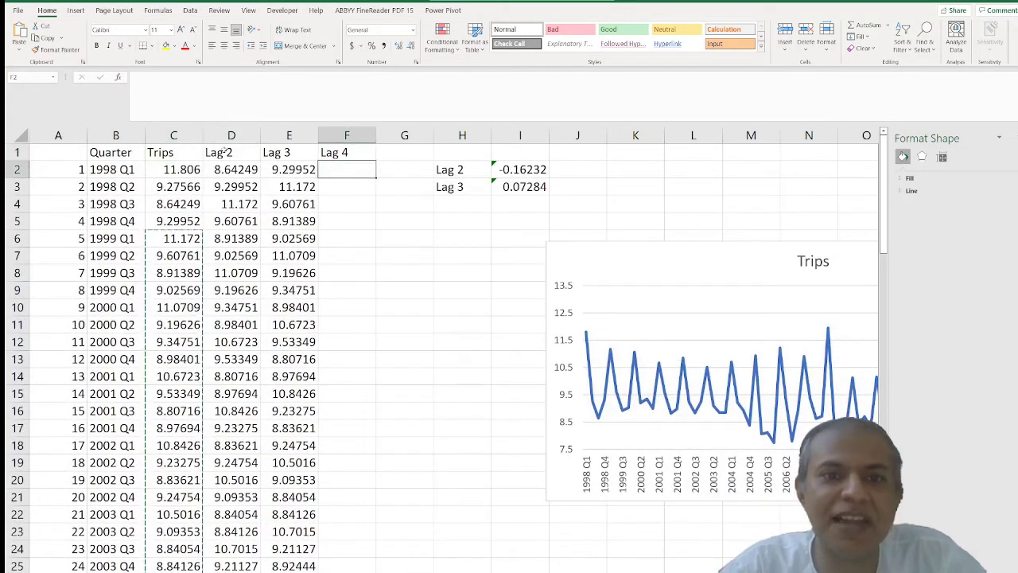
key(ctrl+v)
- Enter the label "Lag 4" in cell H4, below the Lag 3 label
key(Right)
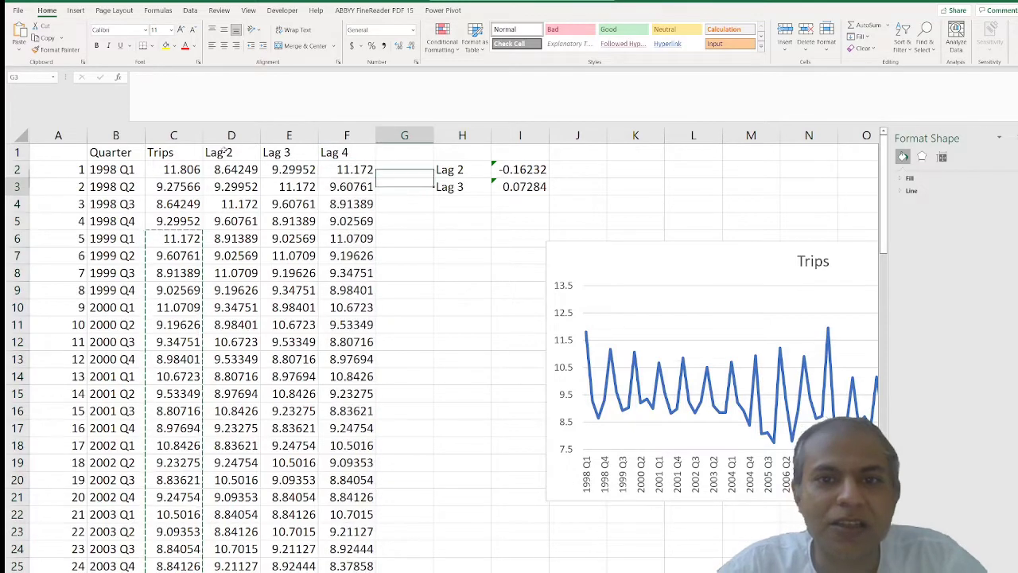
key(Down)
key(Down)
key(Right)
text(Lag 4)
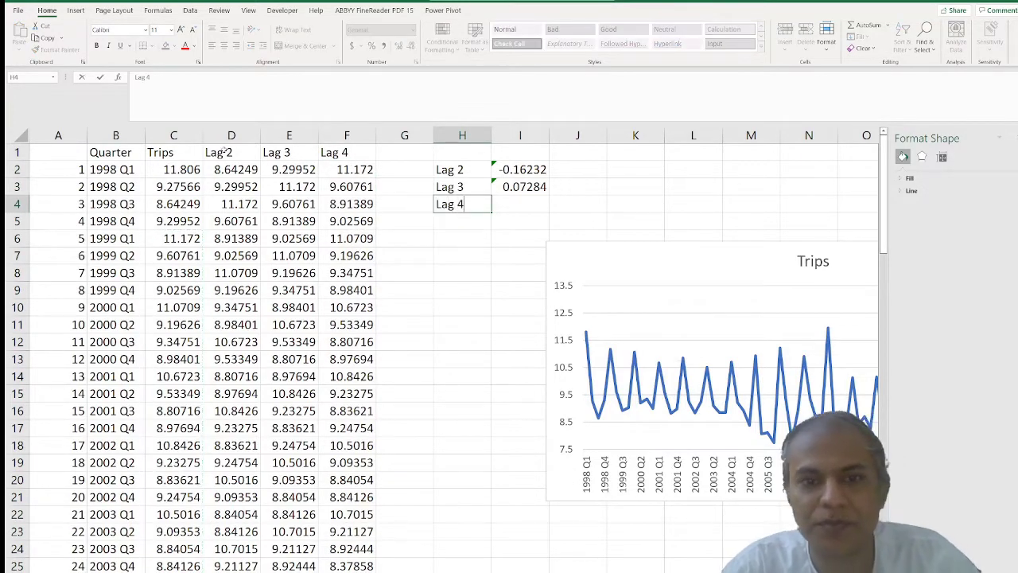
key(Right)
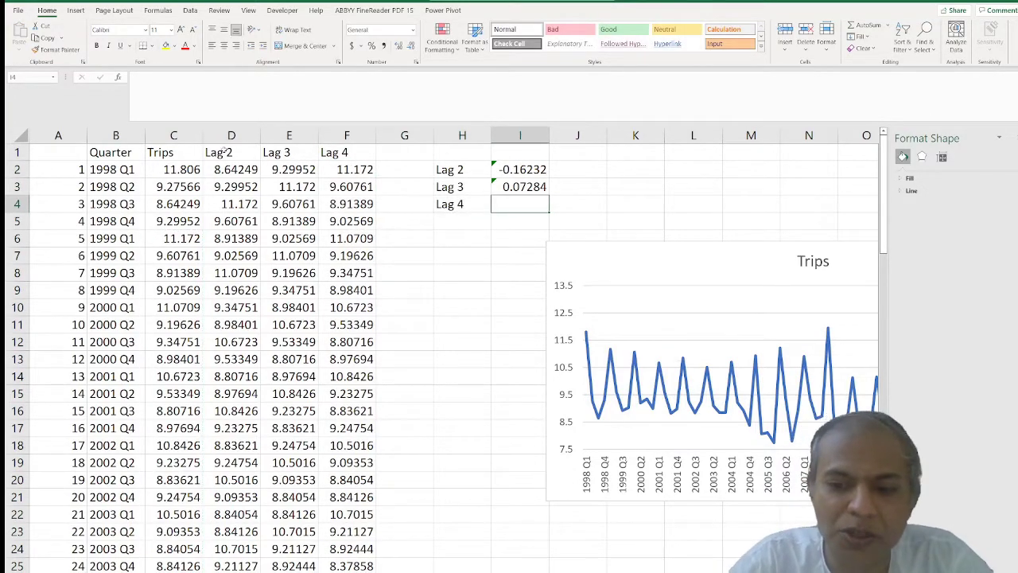
- Start a CORREL formula in cell I4 with the Trips values C2:C77 as its first array
text(=correl()
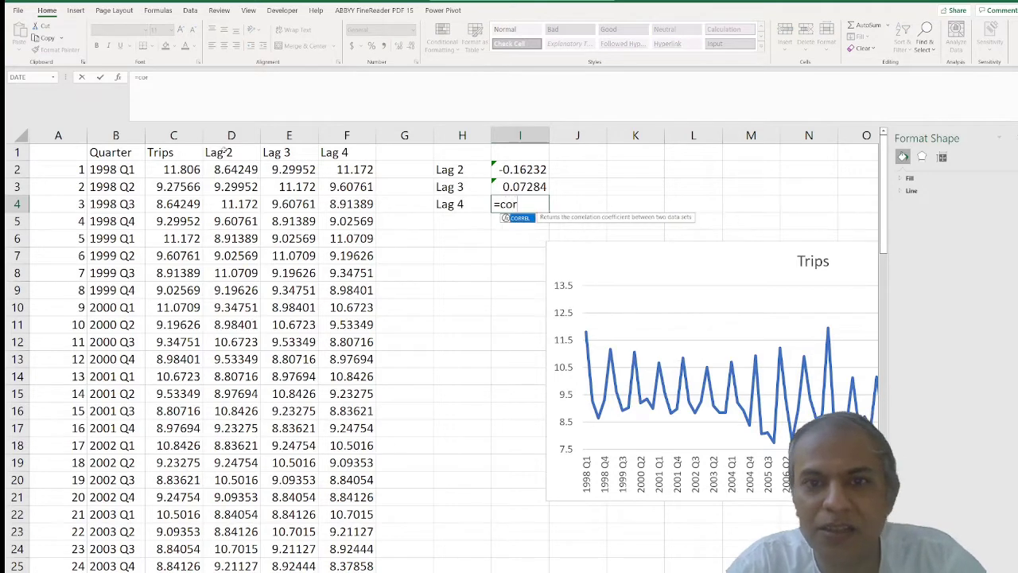
key(Left)
key(Left)
key(Left)
key(Left)
key(Left)
key(Left)
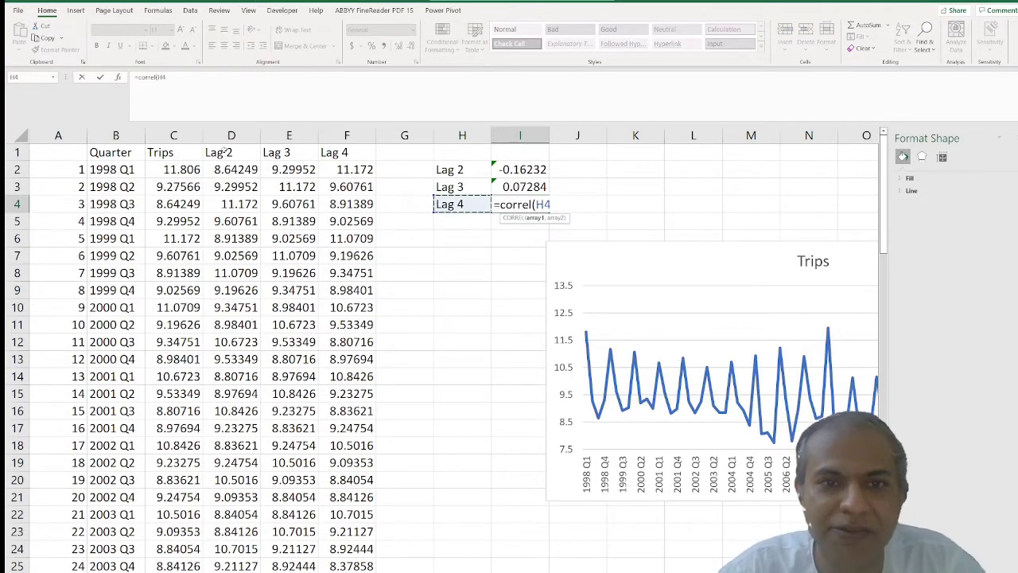
key(Up)
key(Up)
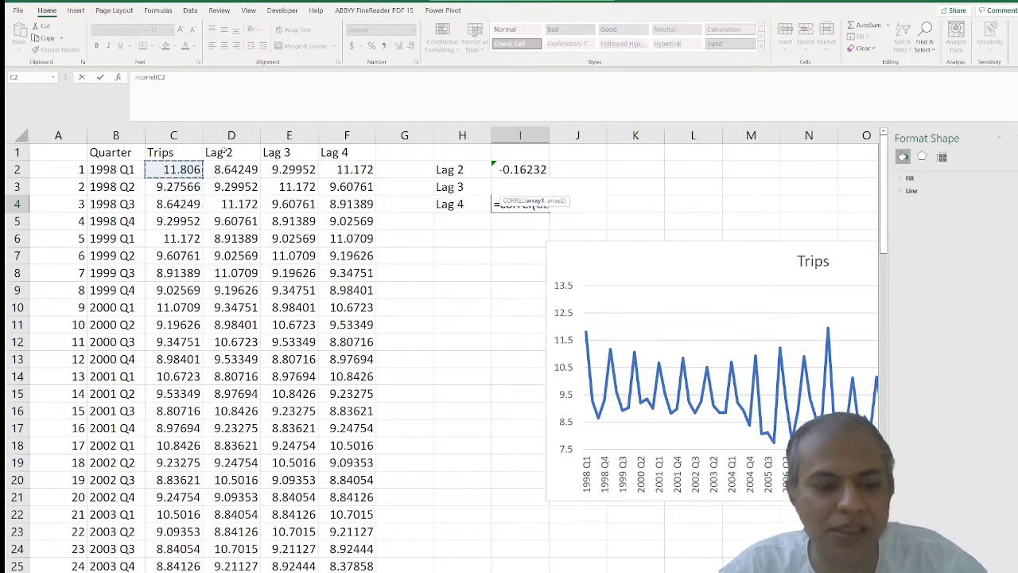
key(ctrl+shift+Down)
key(shift+Up)
key(shift+Up)
key(shift+Up)
key(shift+Up)
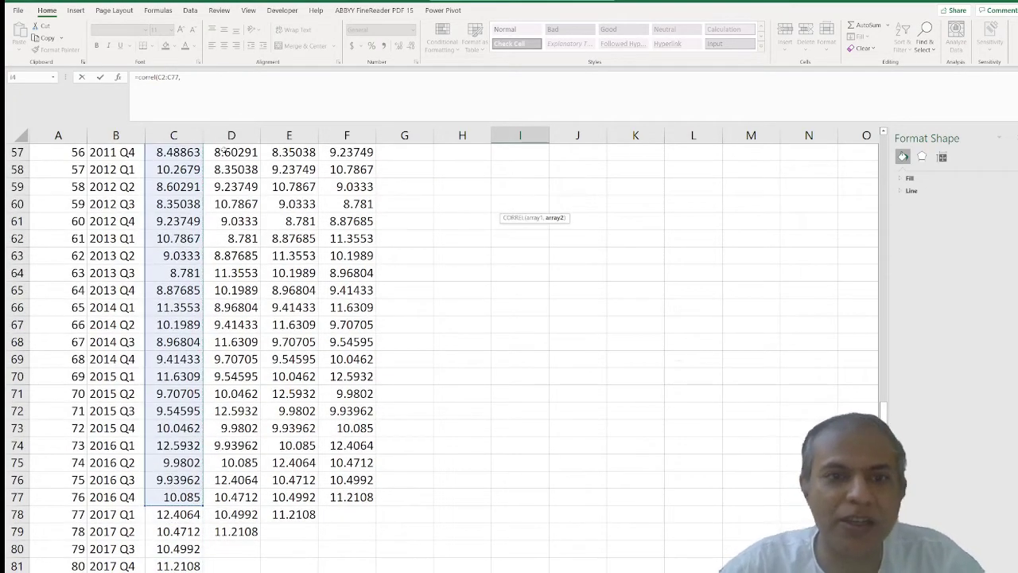
- Add the Lag 4 values F2:F77 as the second array and complete the correlation formula in I4
text(,)
key(Up)
key(Left)
key(Left)
key(Left)
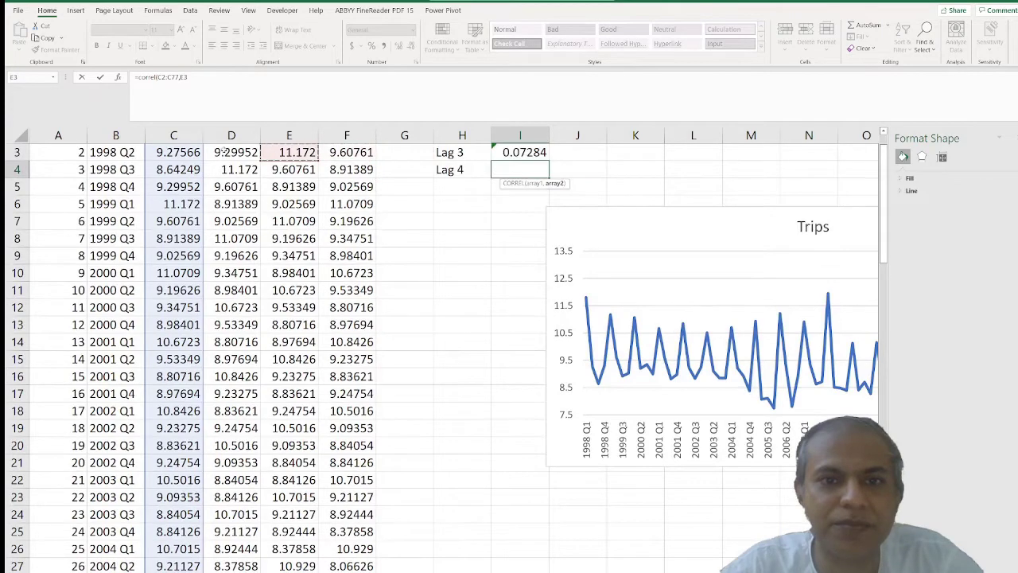
key(Up)
key(Up)
key(Left)
key(Down)
key(Right)
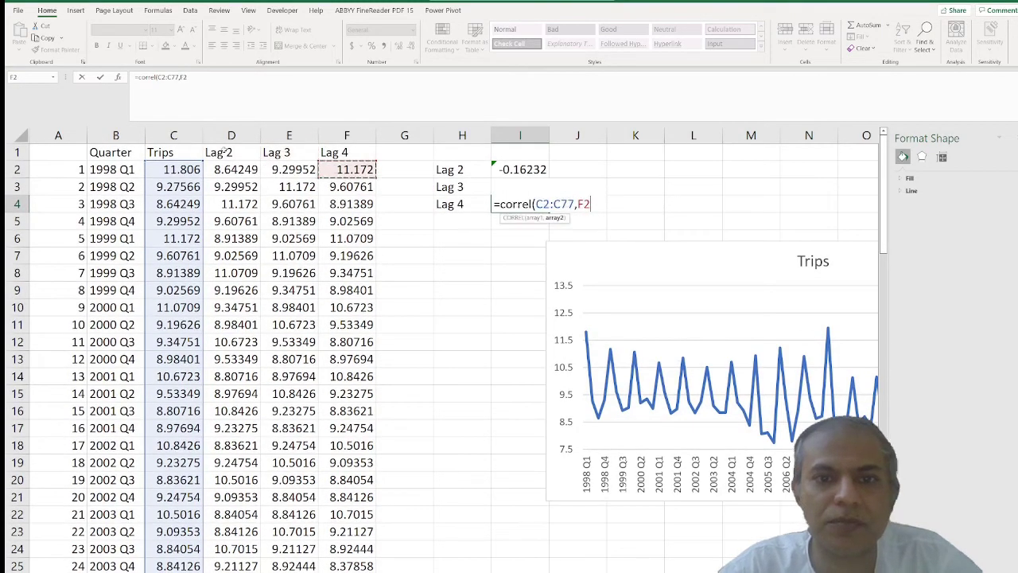
key(Return)
key(ctrl+shift+Down)
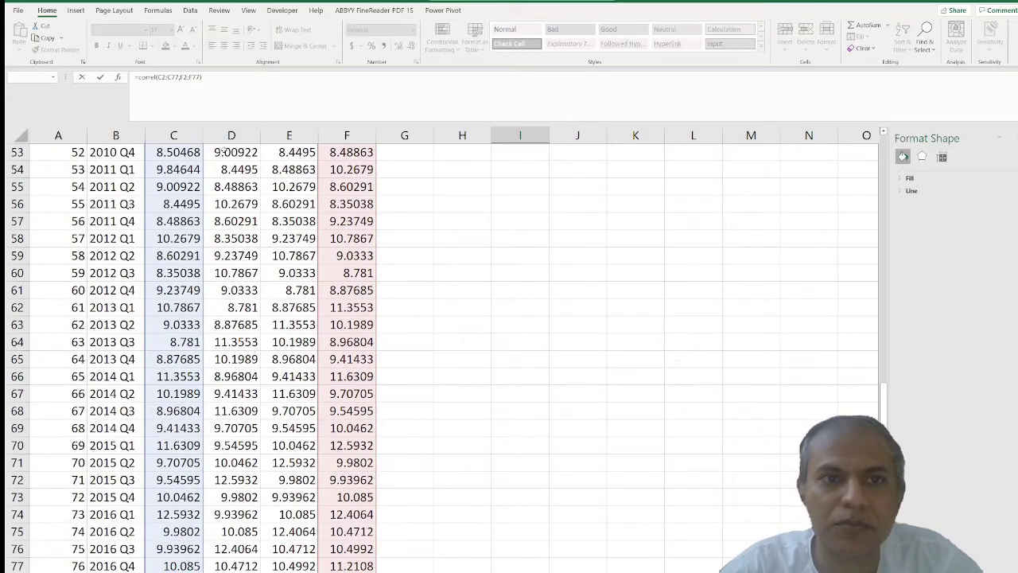
key(Return)
- Review the correlation results and formulas for Lag 2, Lag 3 and Lag 4 in I2:I4
key(Up)
key(Up)
key(Up)
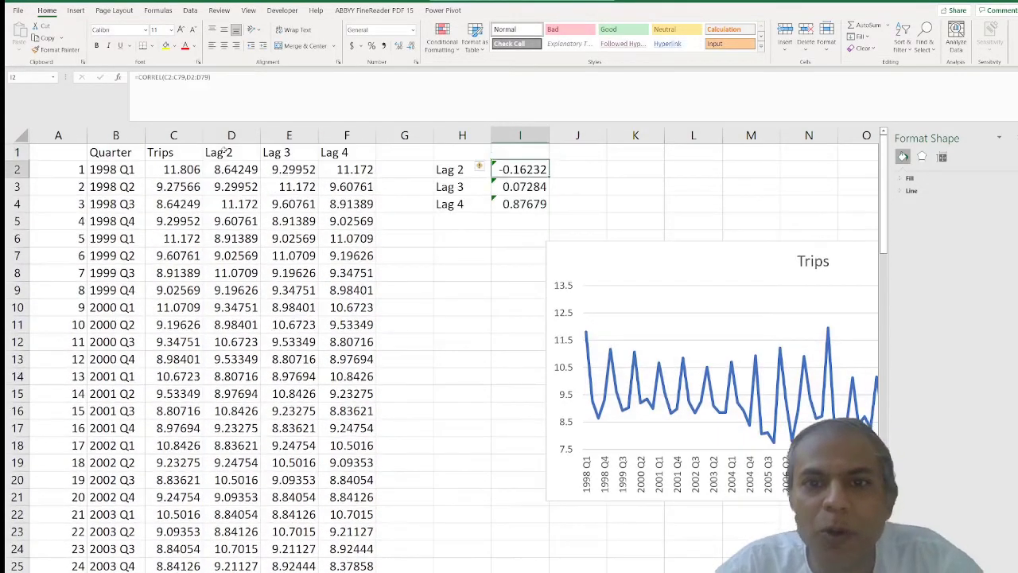
key(Down)
key(Down)
key(Up)
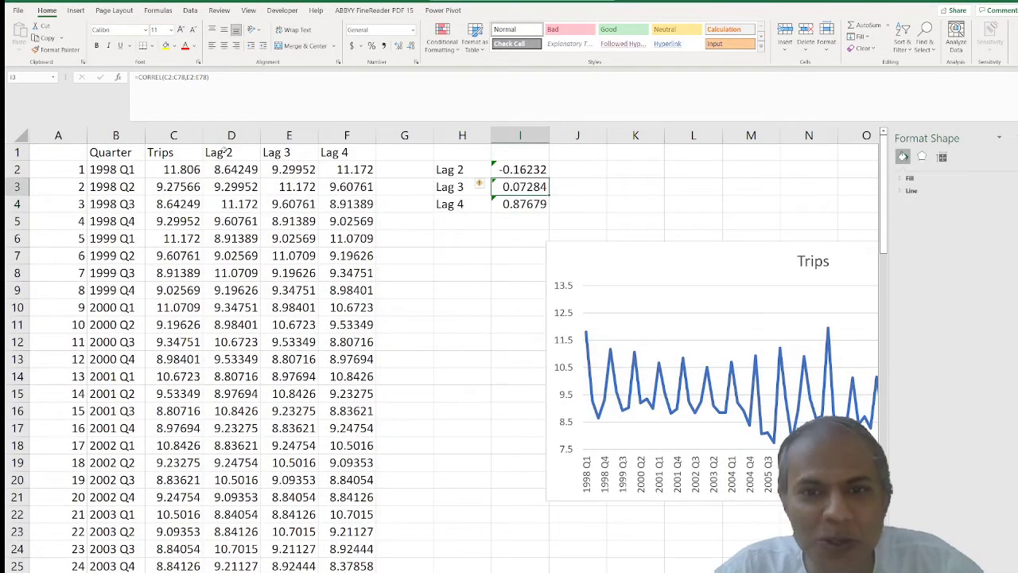
key(Up)
key(Down)
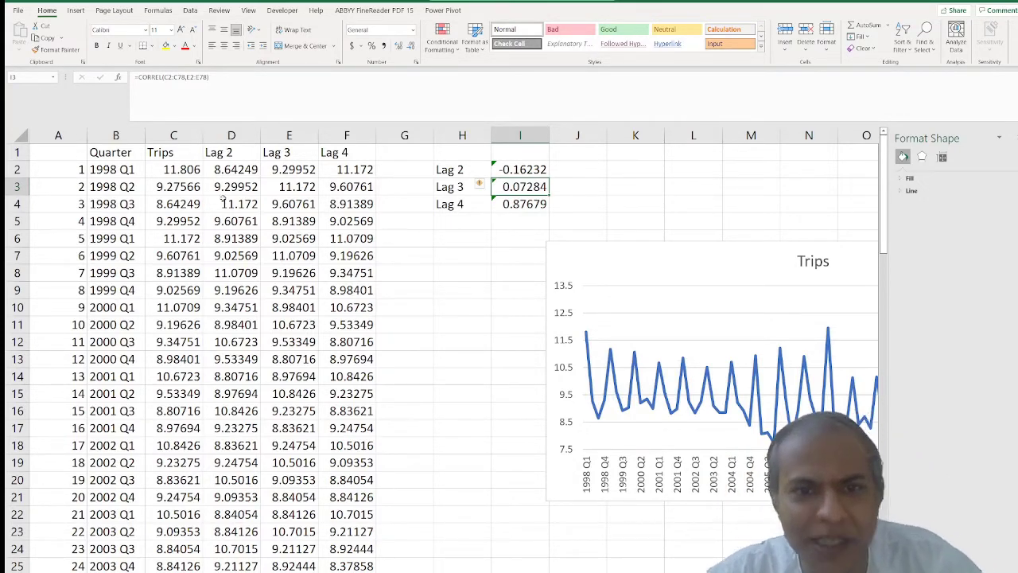
- Switch to the Firefox window showing the wessa.net (Partial) Autocorrelation Function calculator
key(alt)
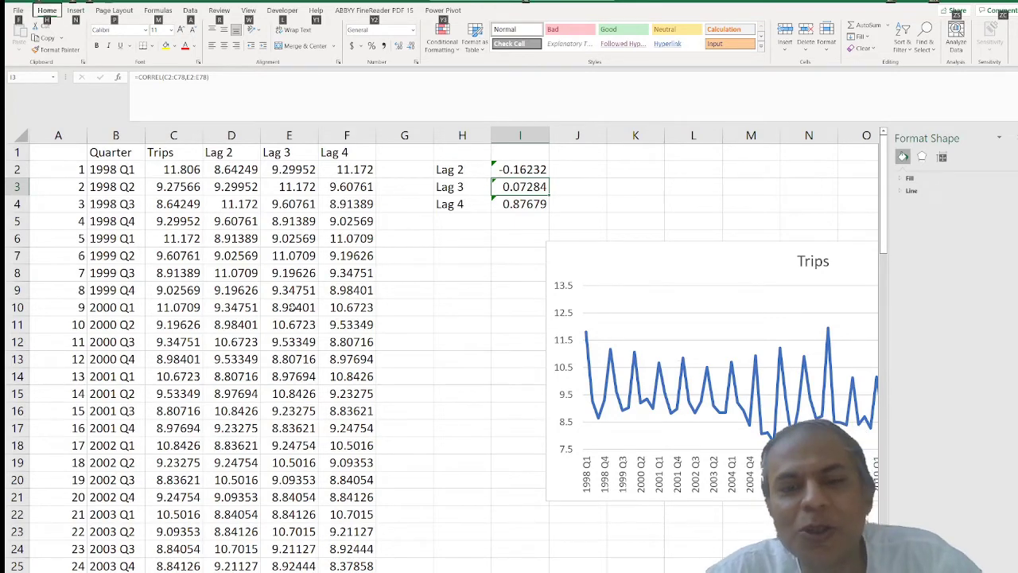
key(alt+Tab)
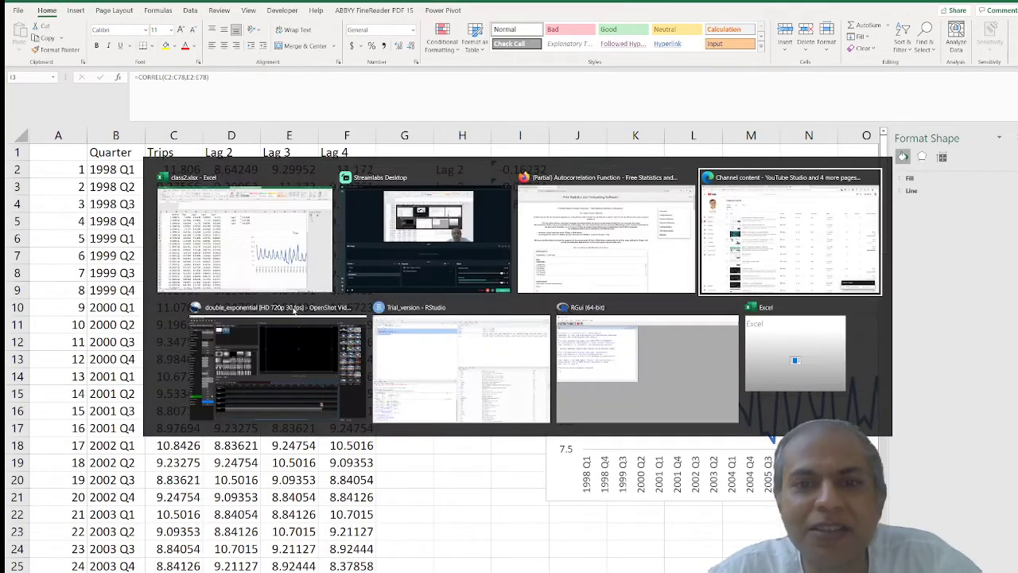
key(Tab)
key(Tab)
key(Tab)
key(Tab)
key(Tab)
key(Tab)
key(Tab)
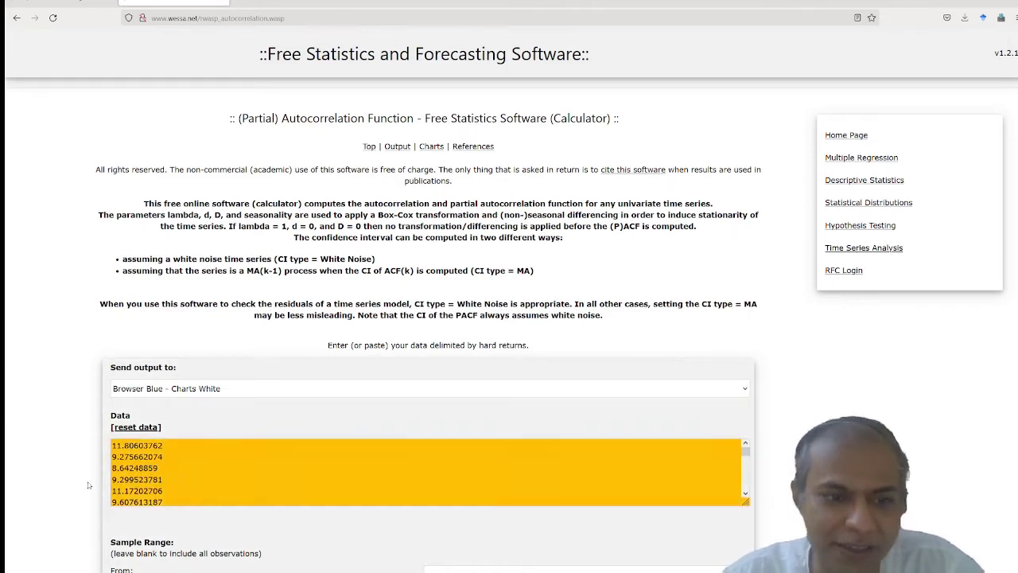
- Examine the calculator's input settings and the ACF(k) value at time lag 2 in the Autocorrelation Function table
scroll(83, 492, down, 8)
scroll(81, 492, down, 2)
scroll(80, 491, up, 7)
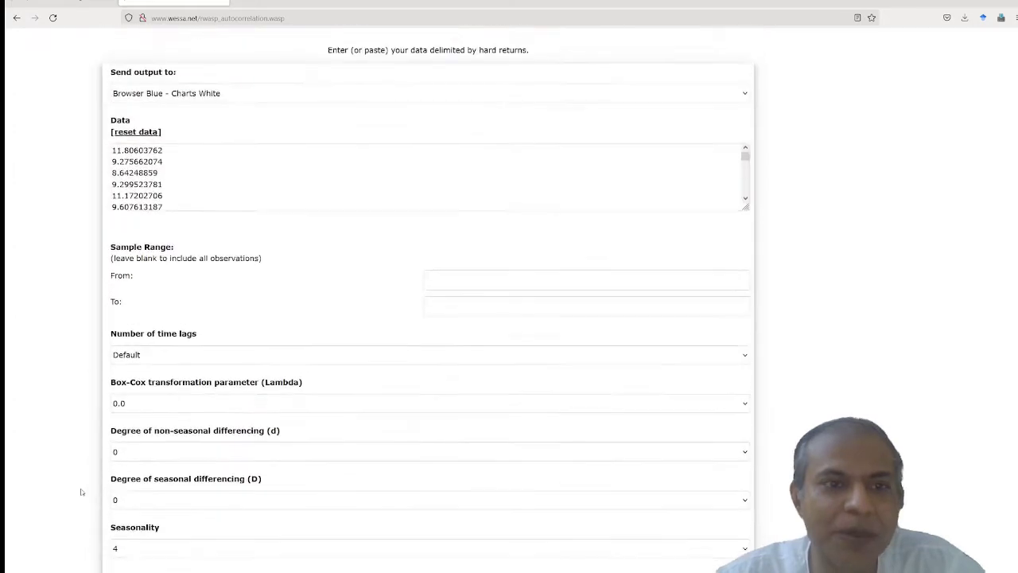
scroll(80, 492, down, 8)
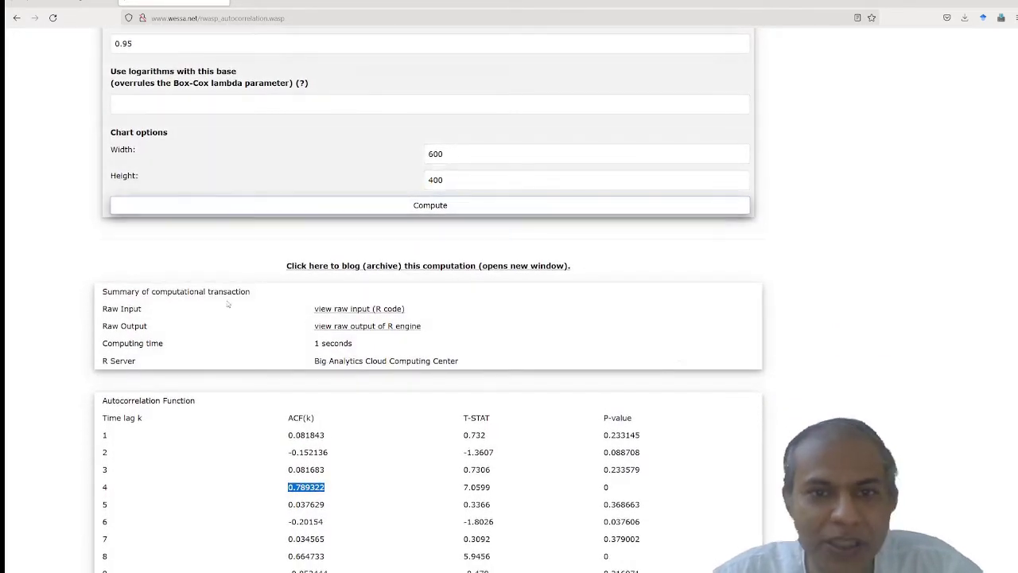
scroll(104, 432, down, 1)
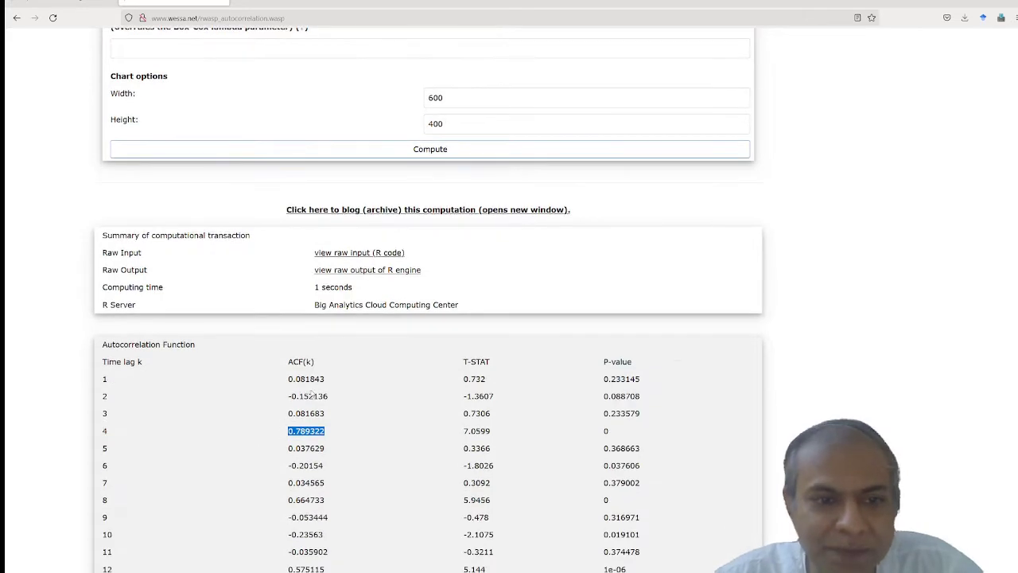
drag(299, 396, 327, 395)
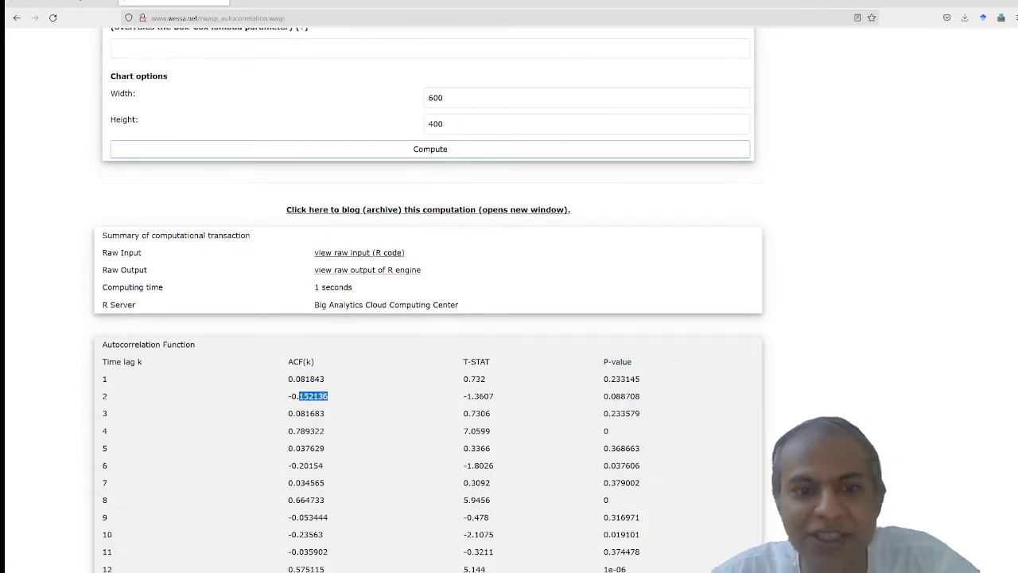
- Compare the lag correlations in the Excel worksheet with the ACF values for lags 2 and 3 in the online calculator
key(alt+Tab)
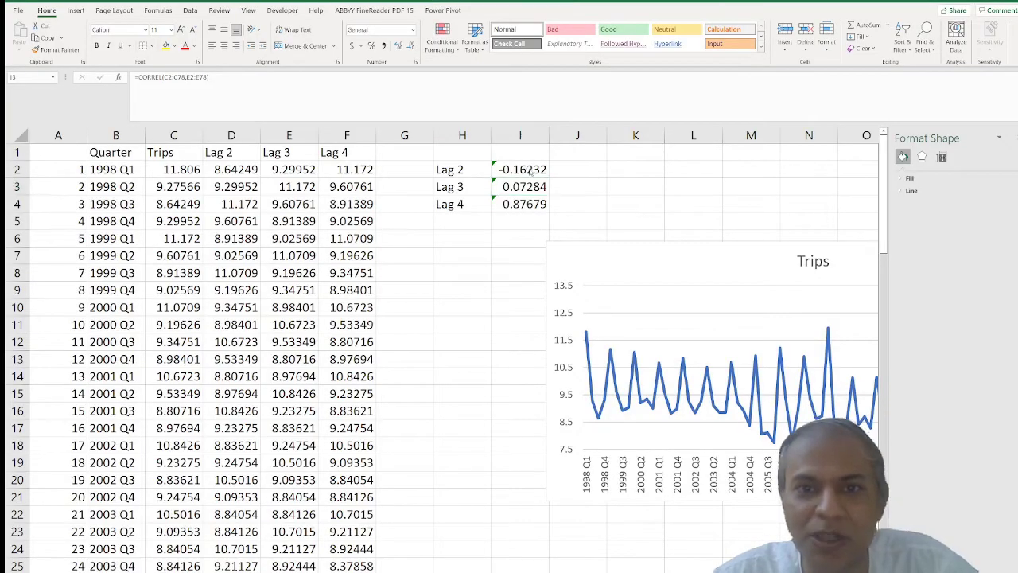
key(alt+Tab)
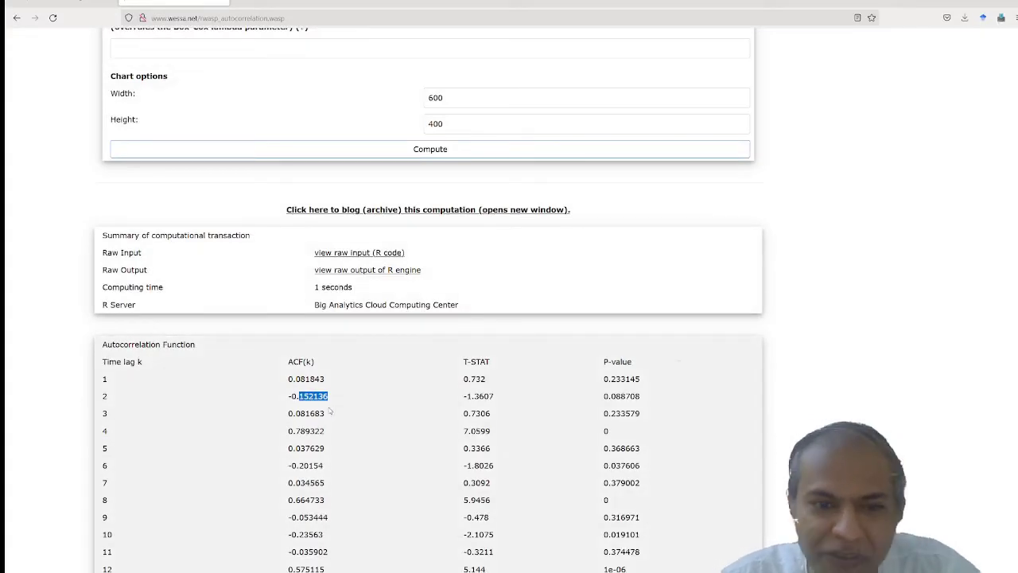
click(318, 413)
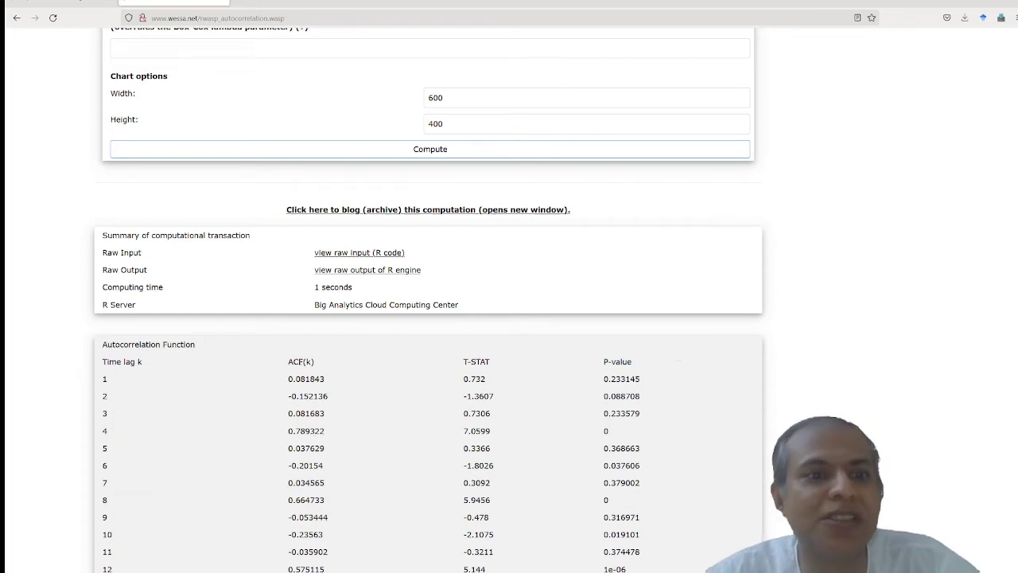
- Bring up the wessa.net Exponential Smoothing calculator and review its smoothing settings and the Number of Forecasts options
scroll(71, 290, up, 5)
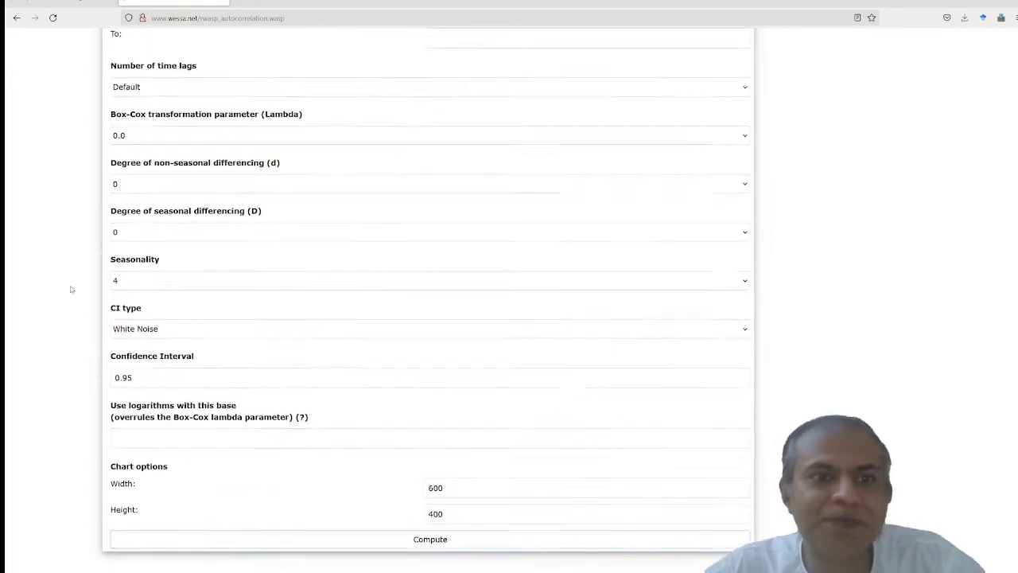
scroll(70, 289, up, 2)
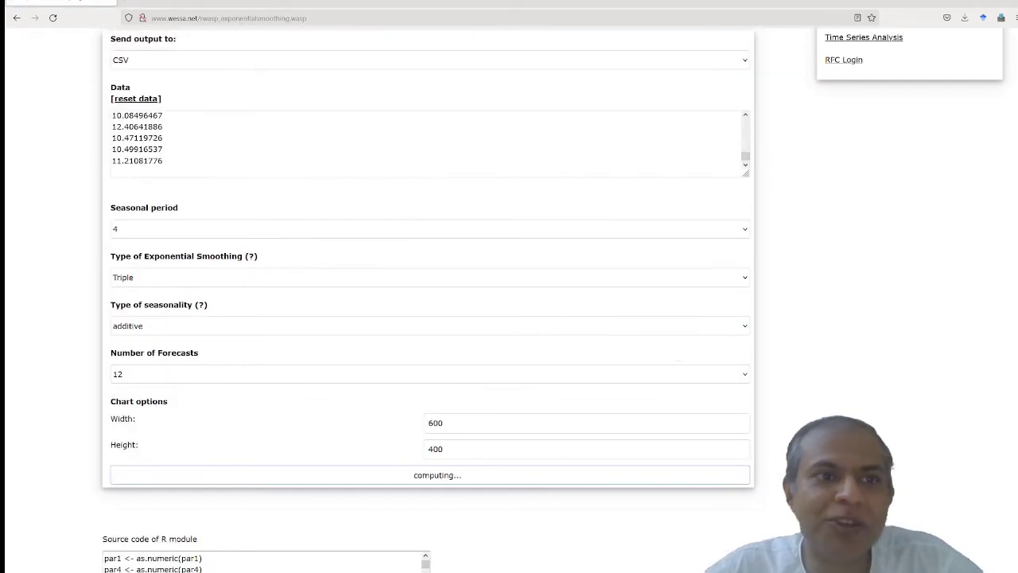
scroll(80, 179, up, 3)
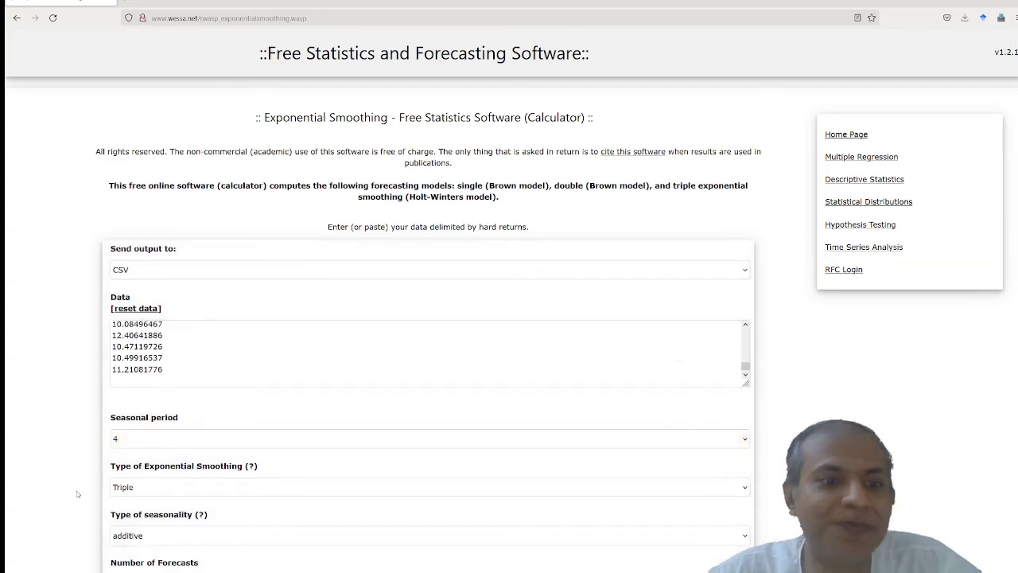
scroll(80, 485, down, 1)
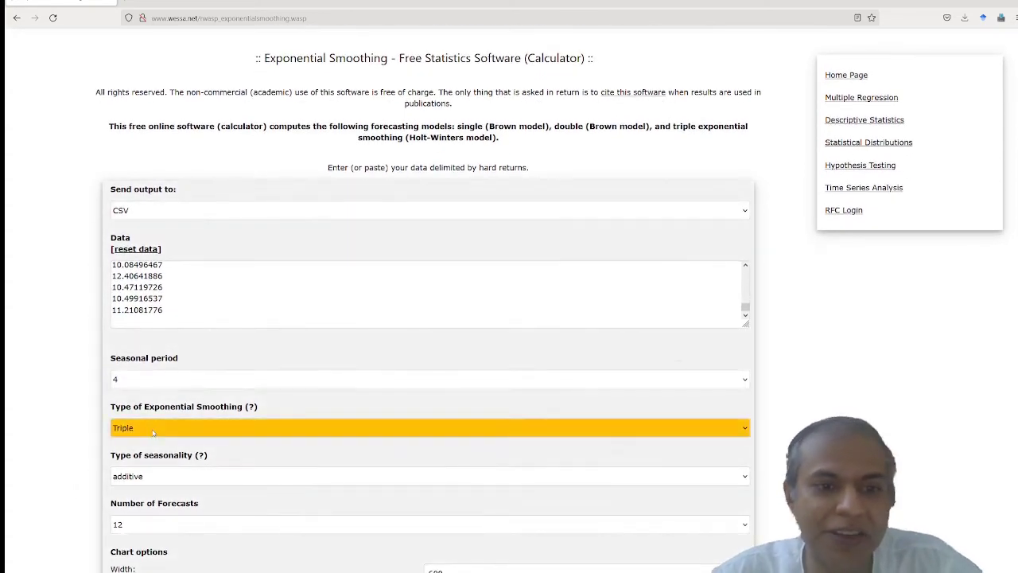
scroll(153, 456, down, 1)
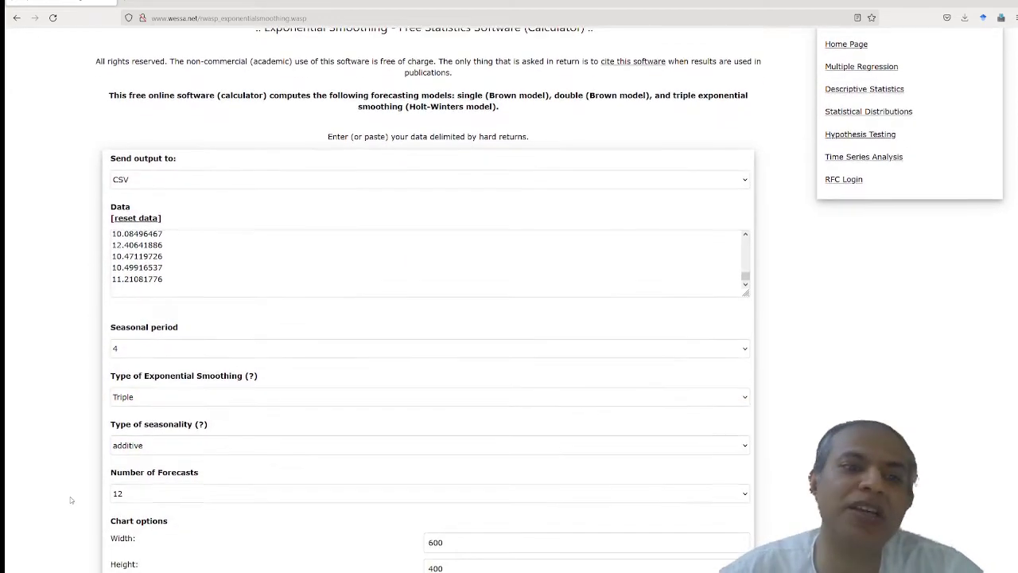
click(171, 493)
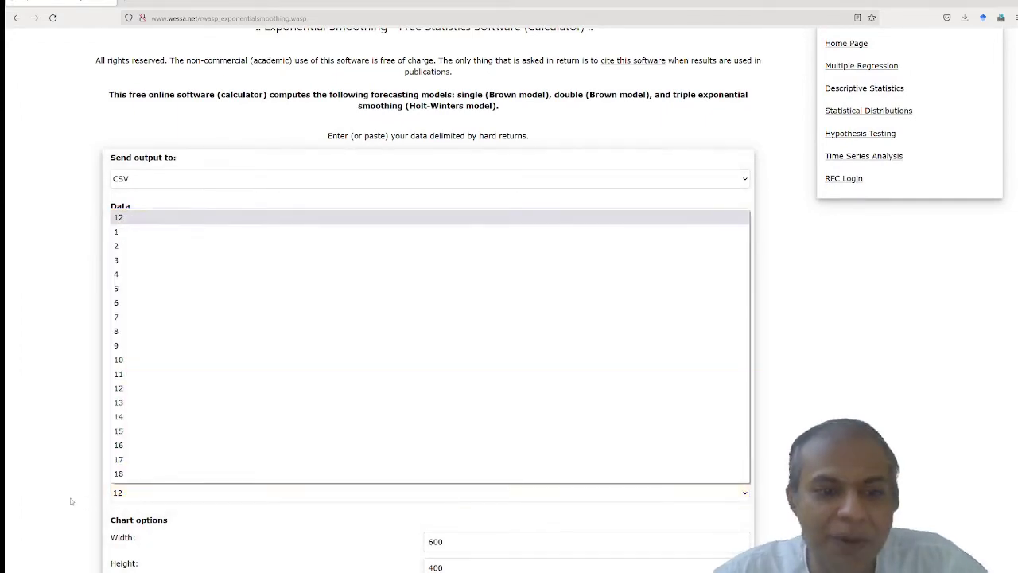
click(71, 500)
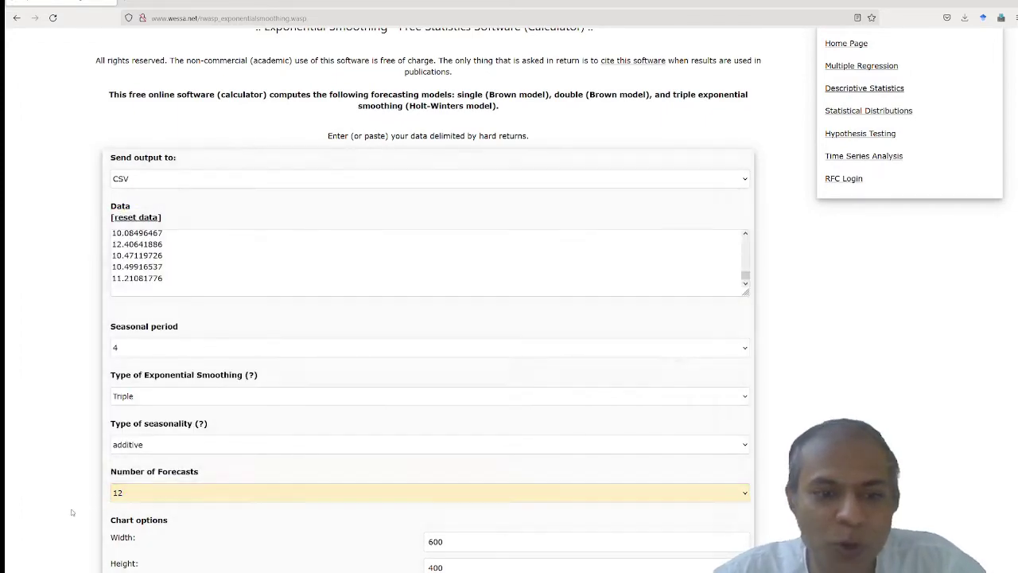
- Compute the exponential smoothing forecast and open the resulting CSV file in Excel at the first Fitted value
scroll(72, 509, down, 8)
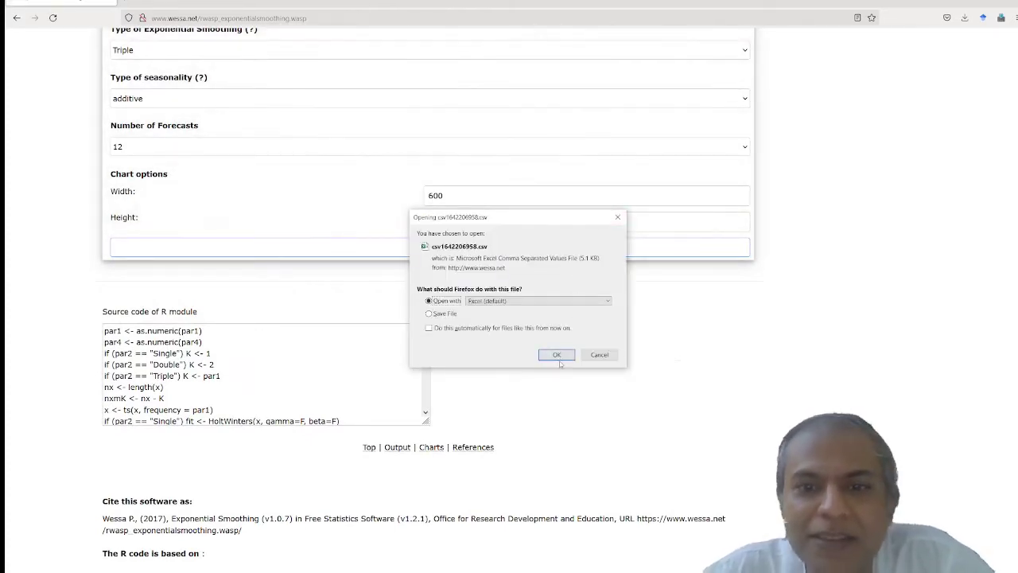
click(558, 354)
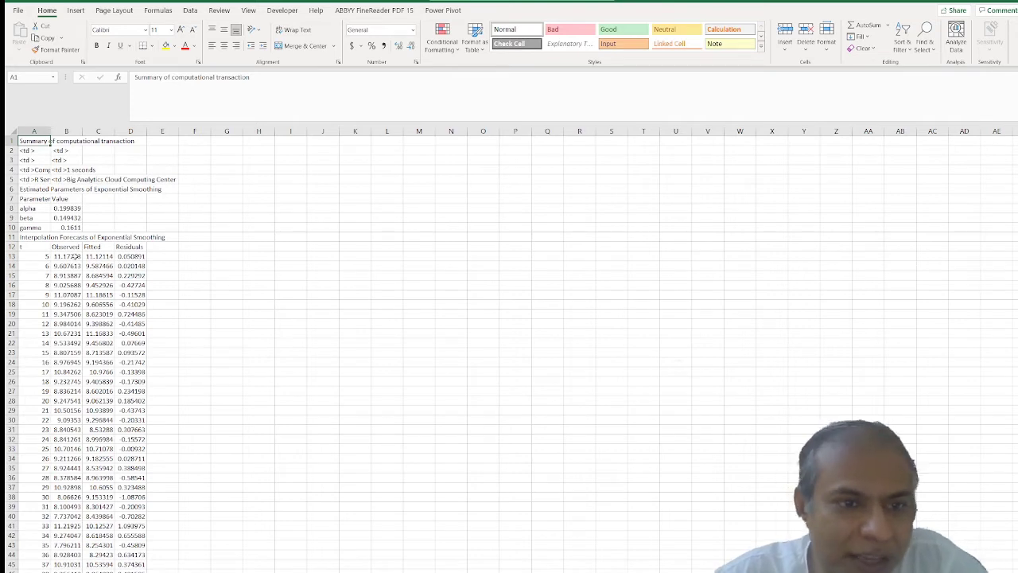
click(95, 256)
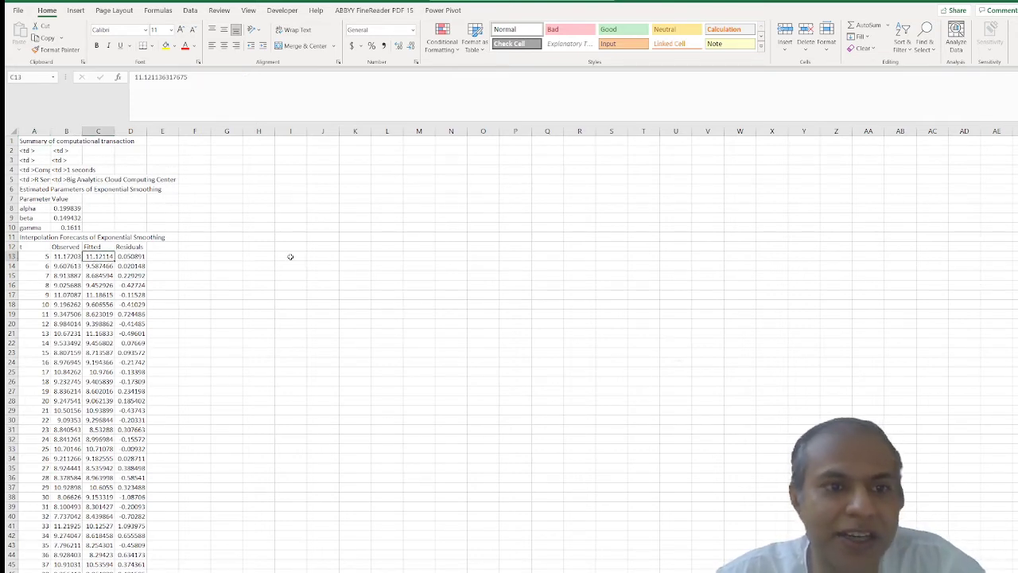
- Insert four blank columns before the Lag 2 column of the Trips worksheet and enter the heading Forecasts in D1
key(alt+Tab)
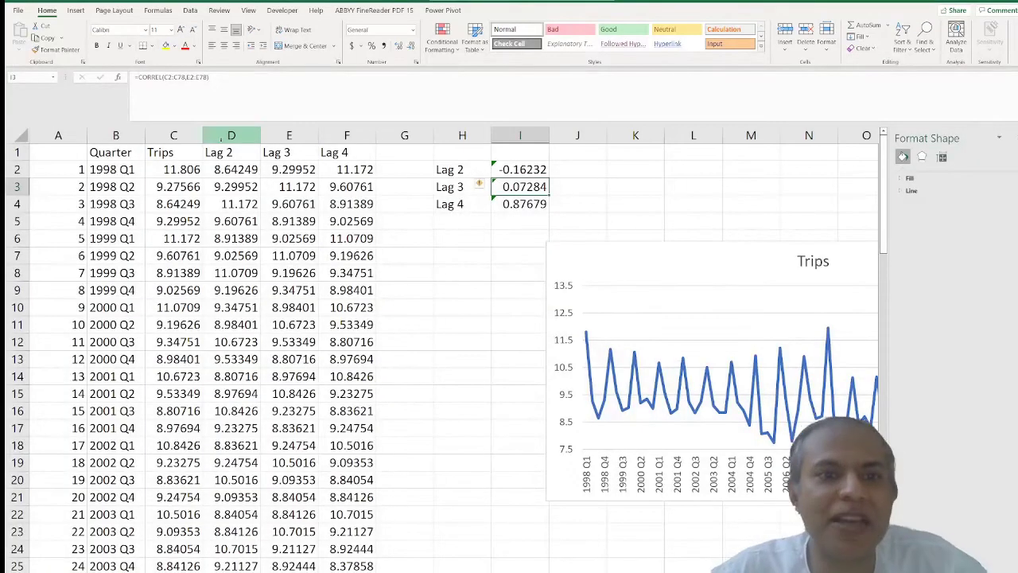
drag(231, 135, 402, 139)
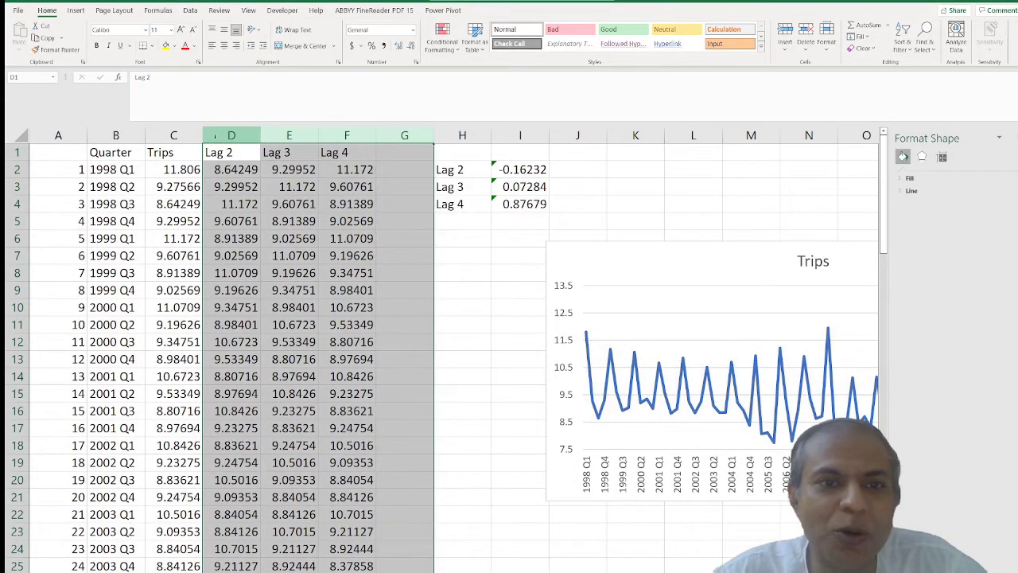
right_click(232, 135)
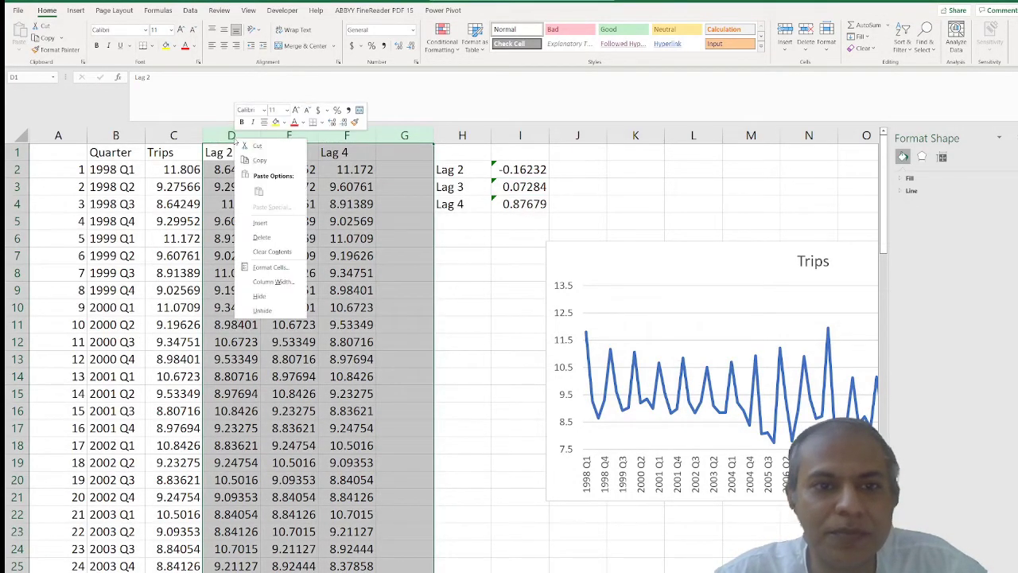
click(270, 224)
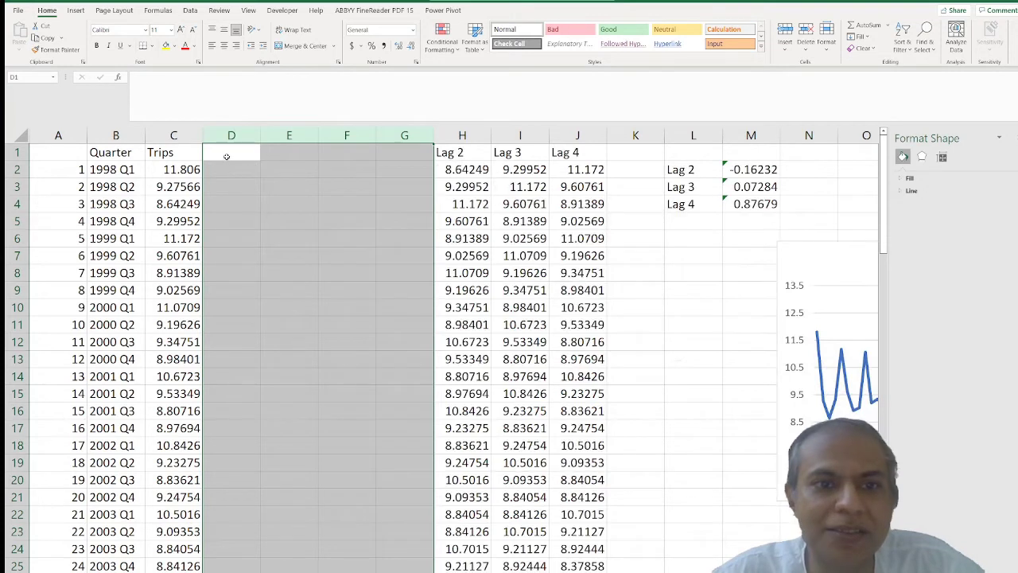
click(226, 155)
text(Forecasts)
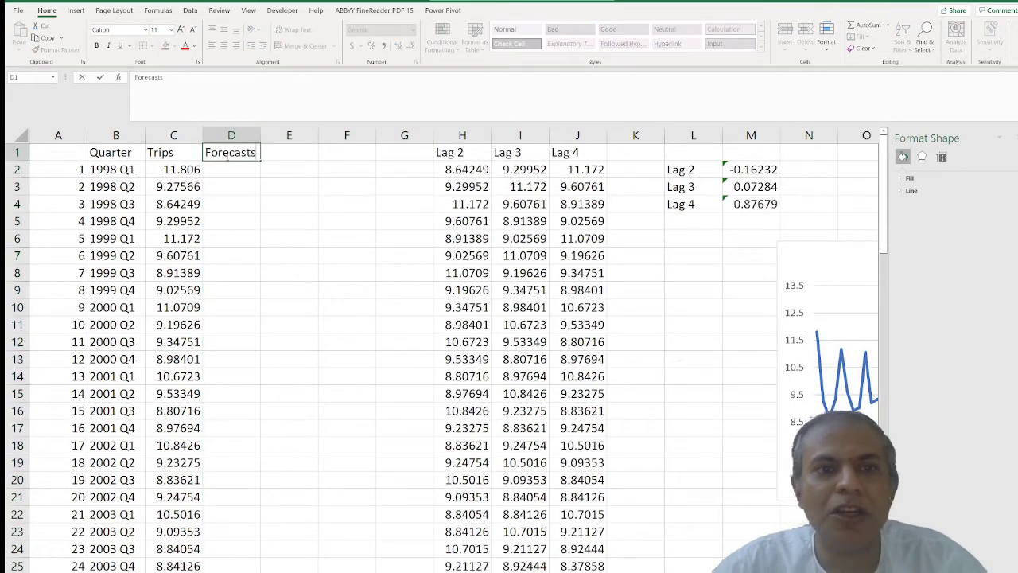
key(Return)
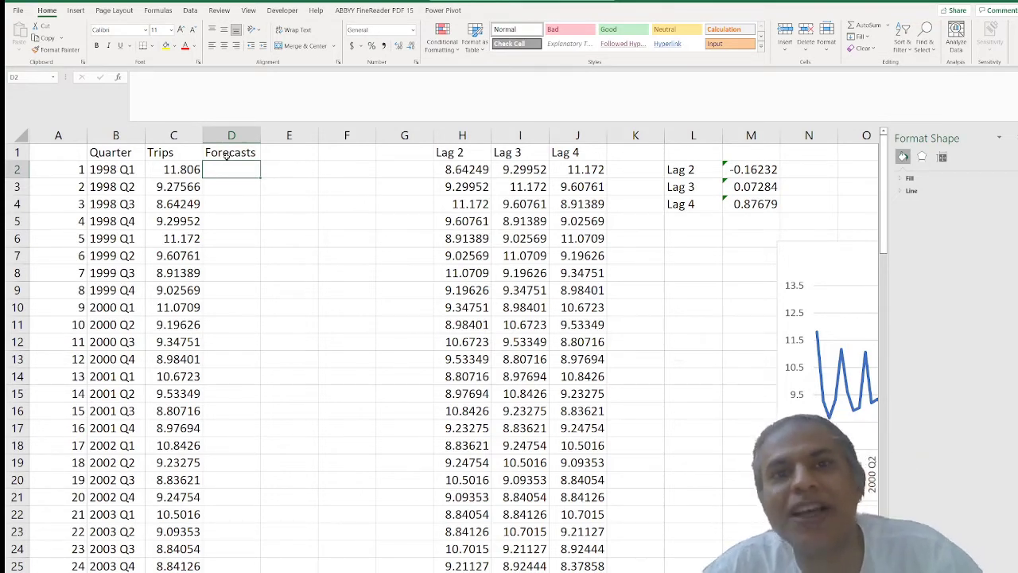
- Copy all the Fitted values from the CSV results and paste them into the Forecasts column starting at D6 (1999 Q1)
key(alt+Tab)
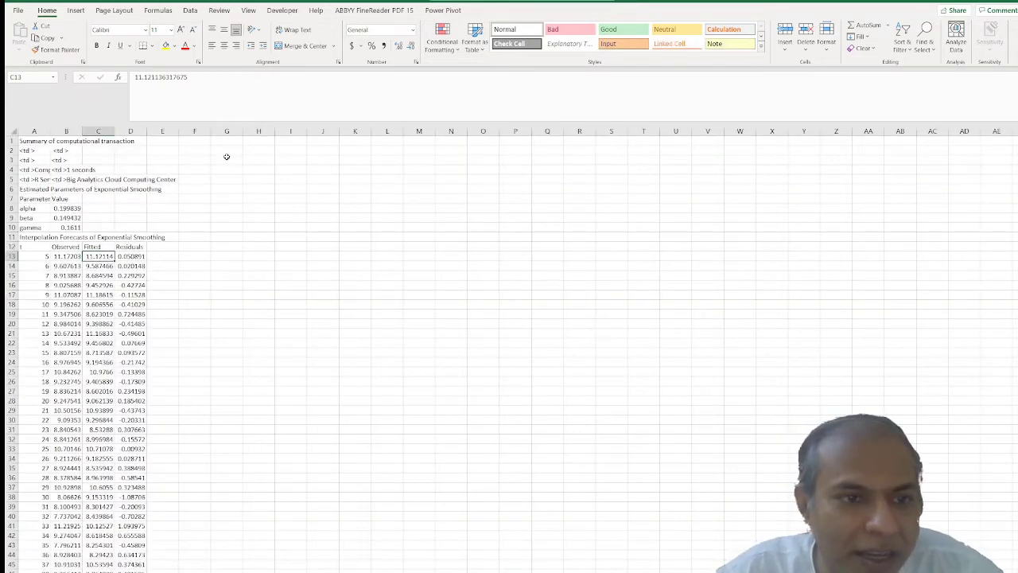
key(ctrl+shift+Down)
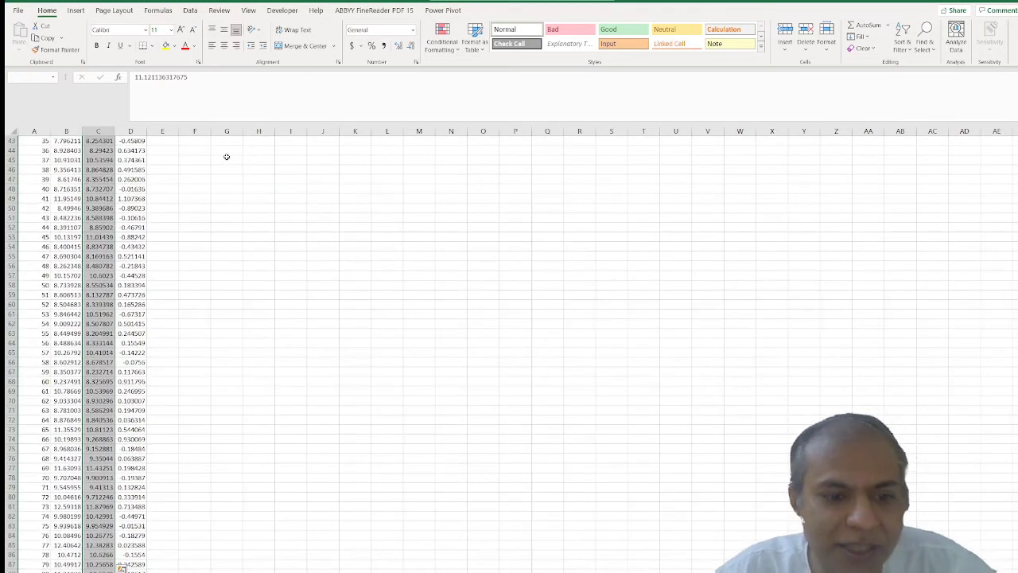
key(ctrl+c)
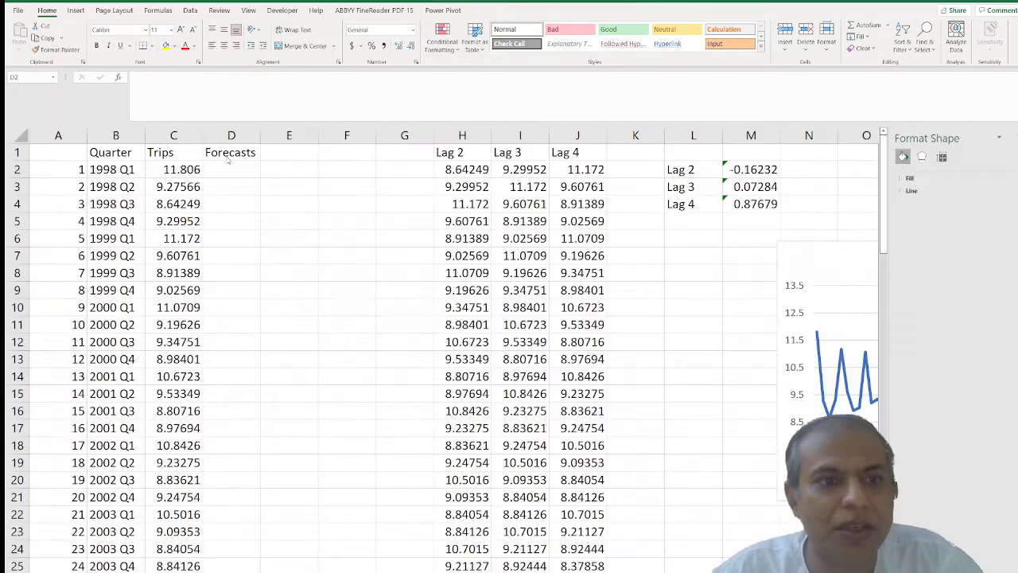
click(223, 163)
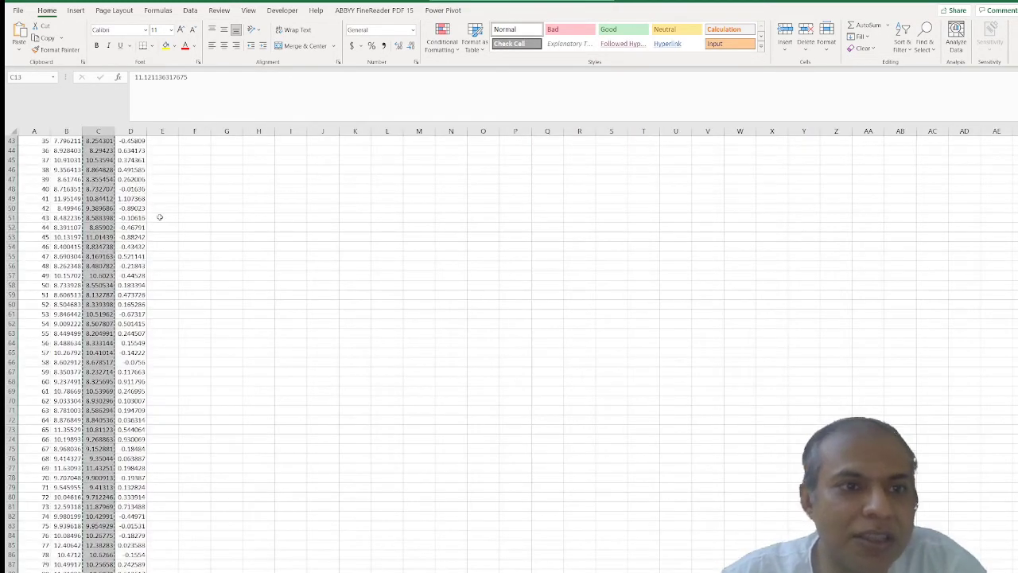
scroll(159, 216, up, 14)
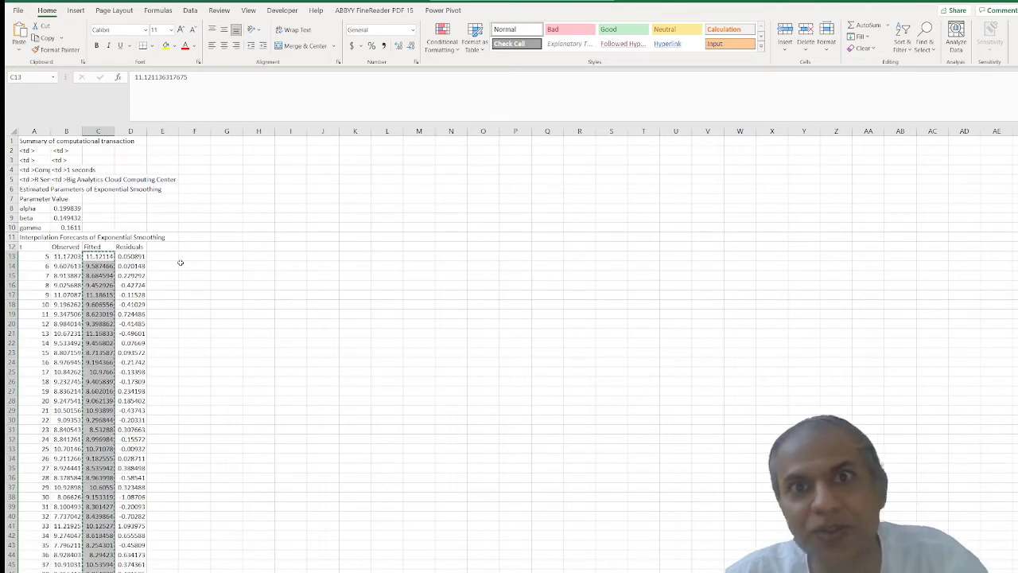
key(alt+Tab)
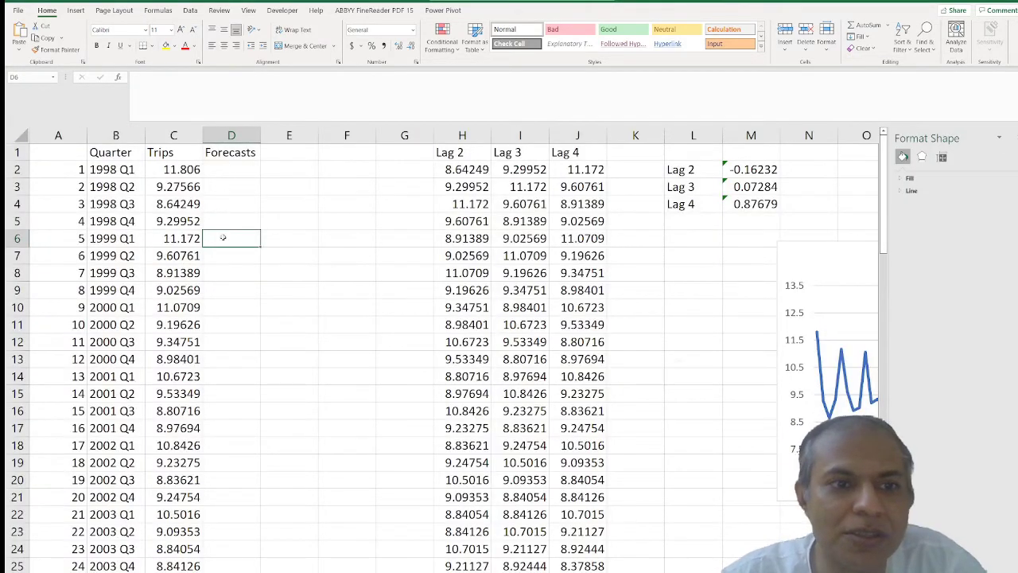
right_click(223, 239)
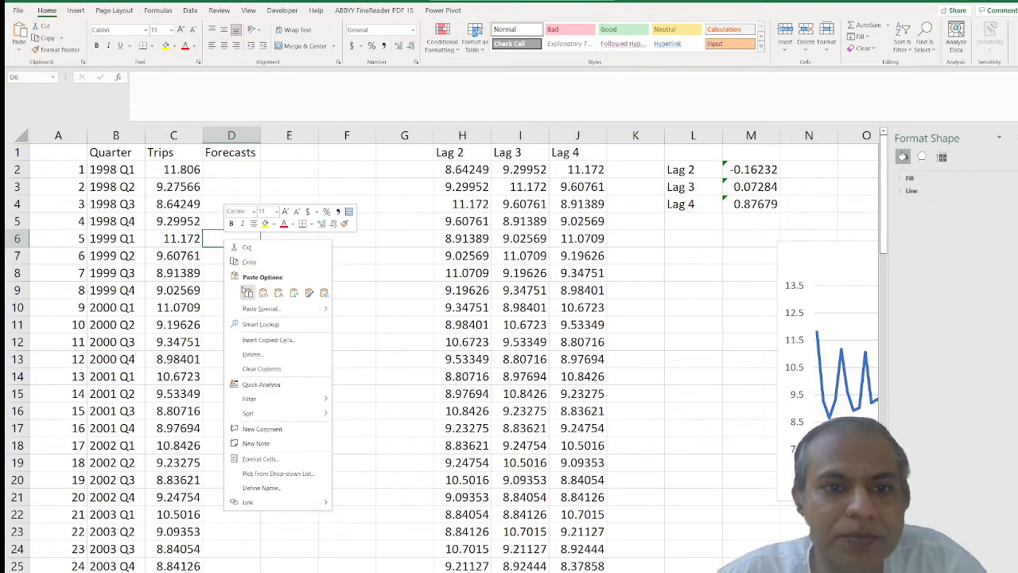
click(248, 293)
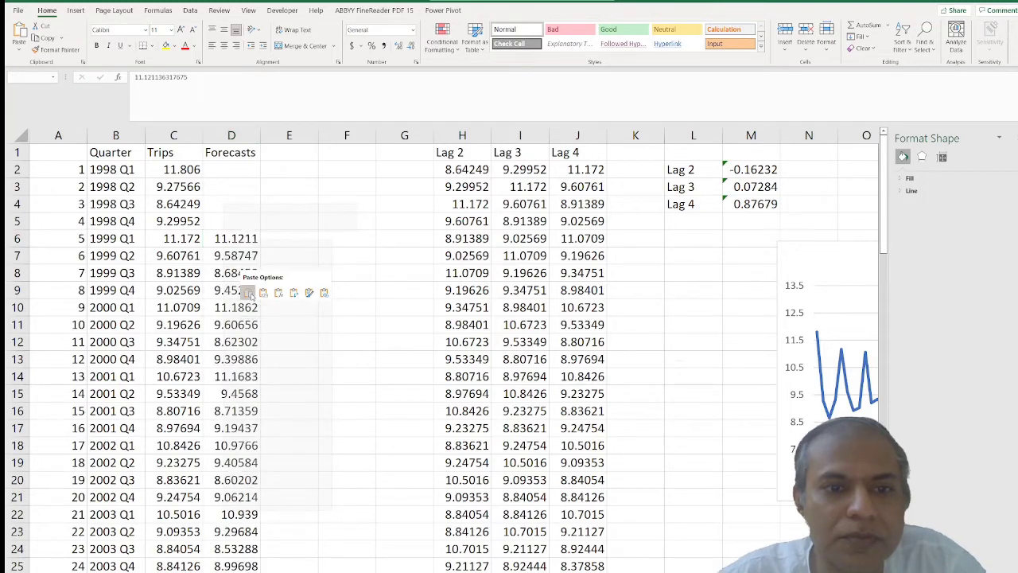
- Look through the pasted values in the Forecasts column from 1999 Q1 to 2003 Q4
click(237, 243)
key(Down)
key(Down)
key(Down)
key(Down)
key(Down)
key(Down)
key(Down)
key(Down)
key(Down)
key(Down)
key(Down)
key(Down)
key(Down)
key(Down)
key(Down)
key(Down)
key(Down)
key(Down)
key(Down)
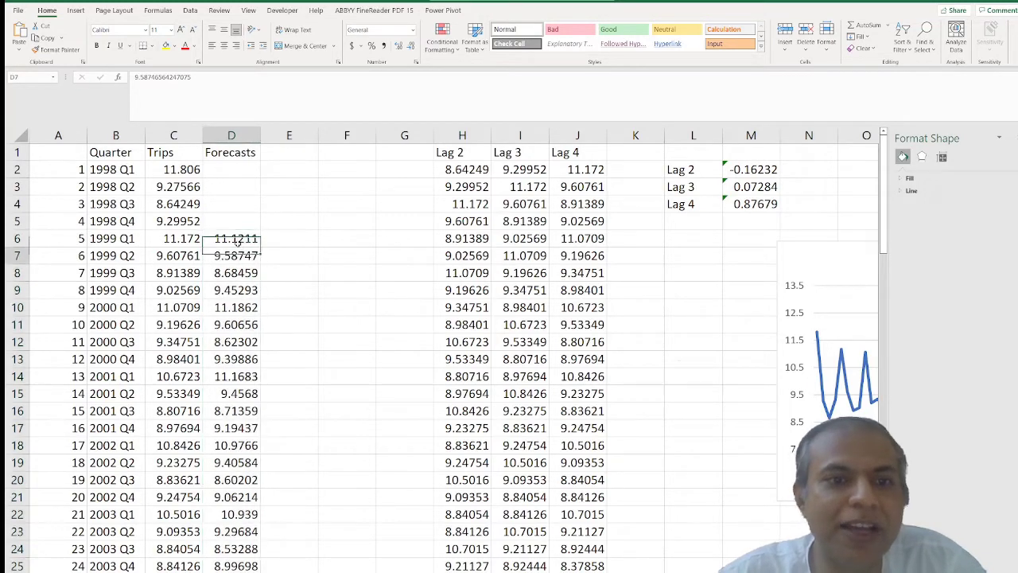
- Copy the extrapolation Forecast values for t = 81 to 92 (B91:B102) from the CSV results
key(alt+Tab)
key(ctrl+shift+Down)
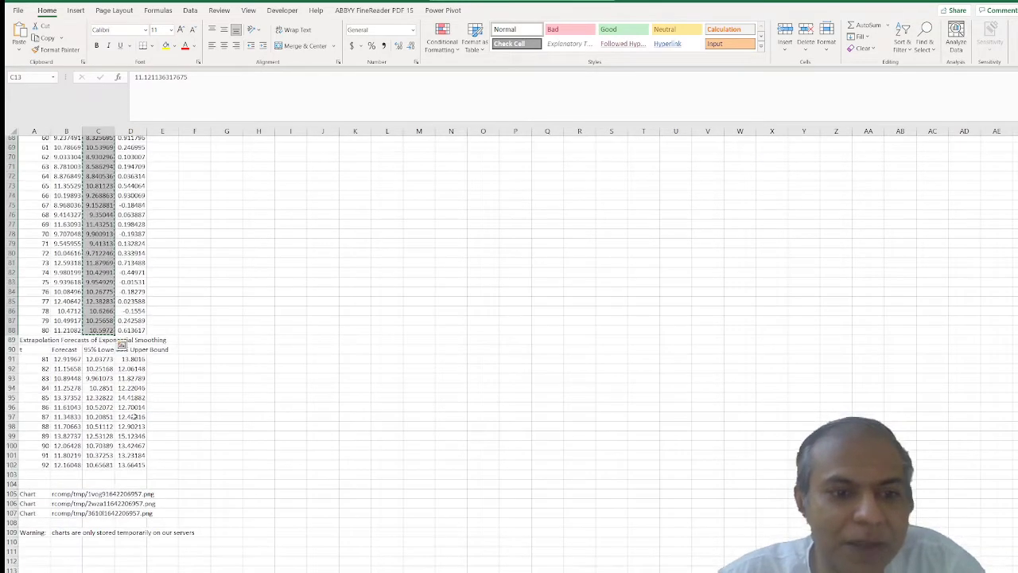
scroll(119, 398, down, 1)
click(102, 362)
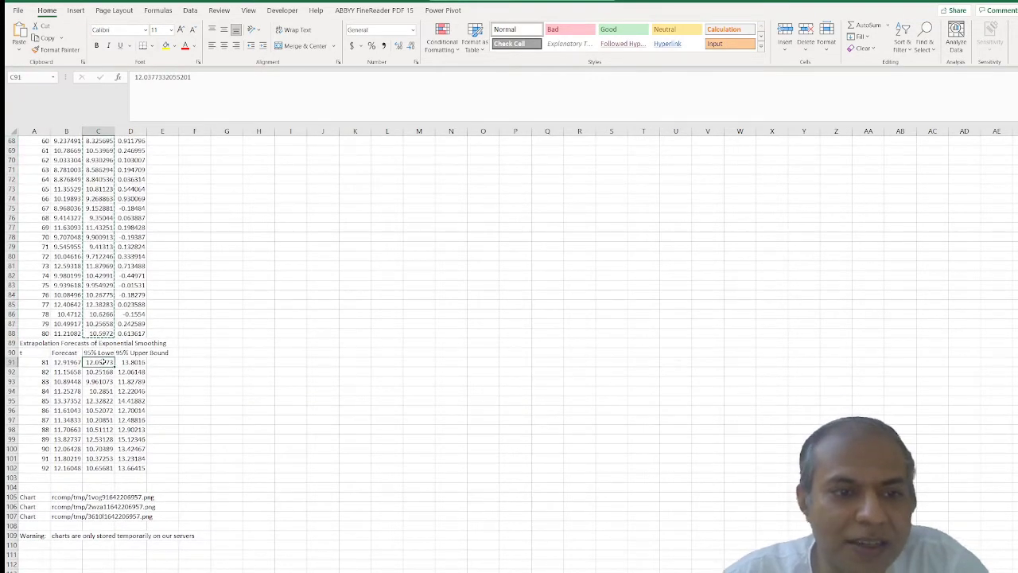
key(Left)
key(shift+Down)
key(shift+Down)
key(shift+Down)
key(shift+Down)
key(shift+Down)
key(shift+Down)
key(shift+Down)
key(shift+Down)
key(shift+Down)
key(shift+Down)
key(shift+Down)
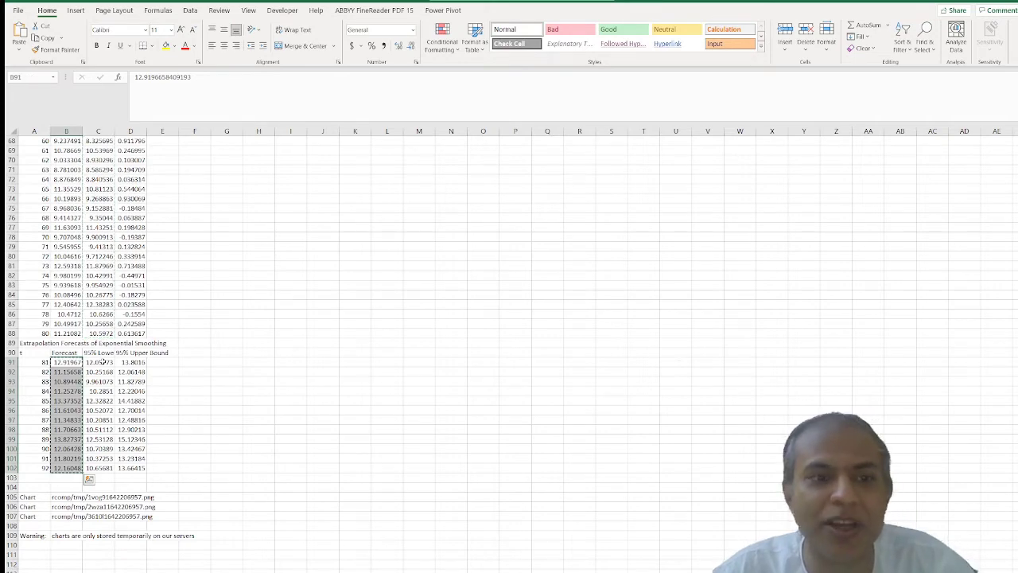
- Paste the copied forecasts into the Forecasts column of the Trips worksheet, from D82 for 2018 Q1 to 2020 Q4
key(alt+Tab)
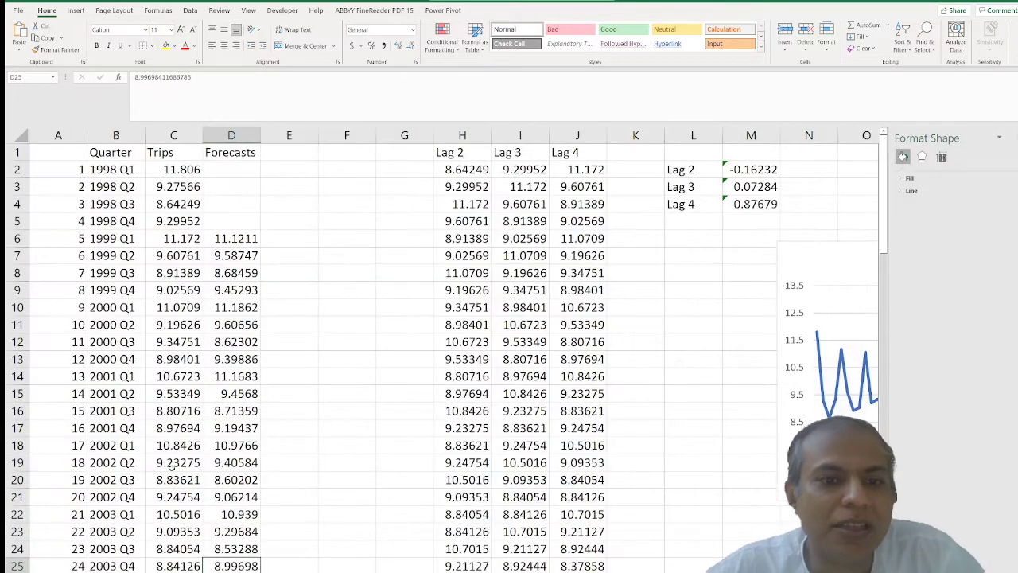
scroll(171, 469, down, 17)
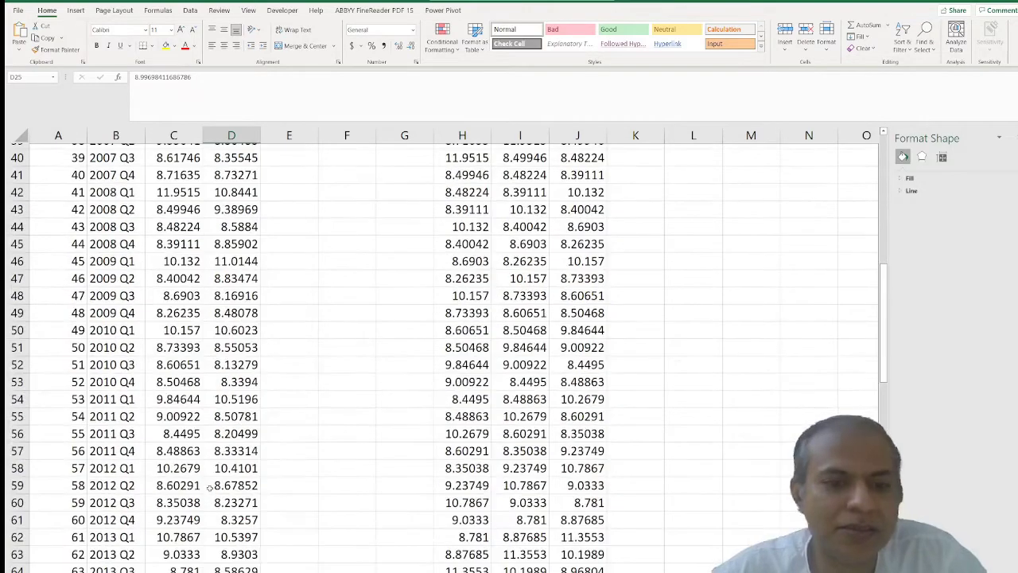
scroll(210, 487, down, 8)
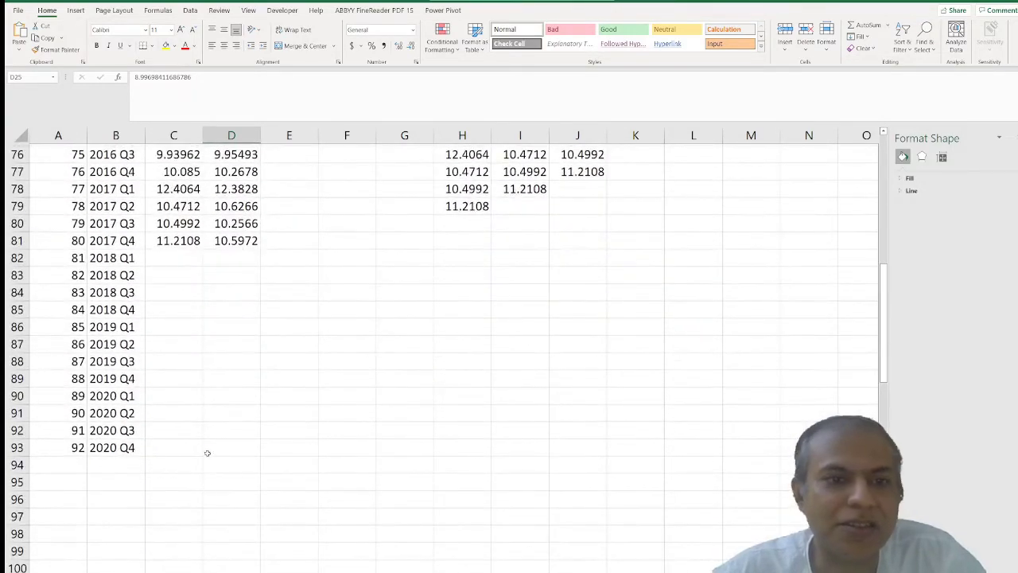
click(229, 260)
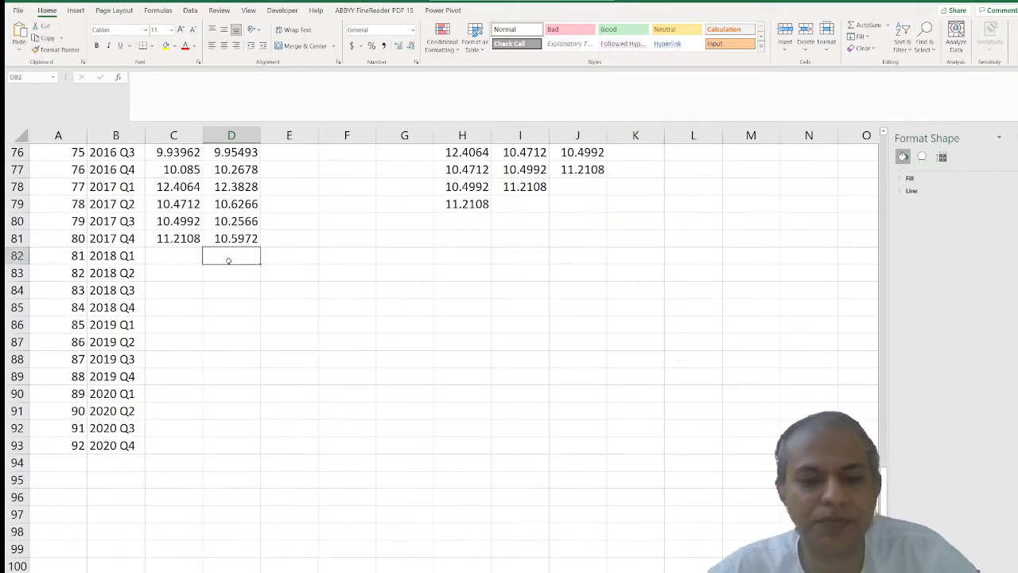
key(ctrl+v)
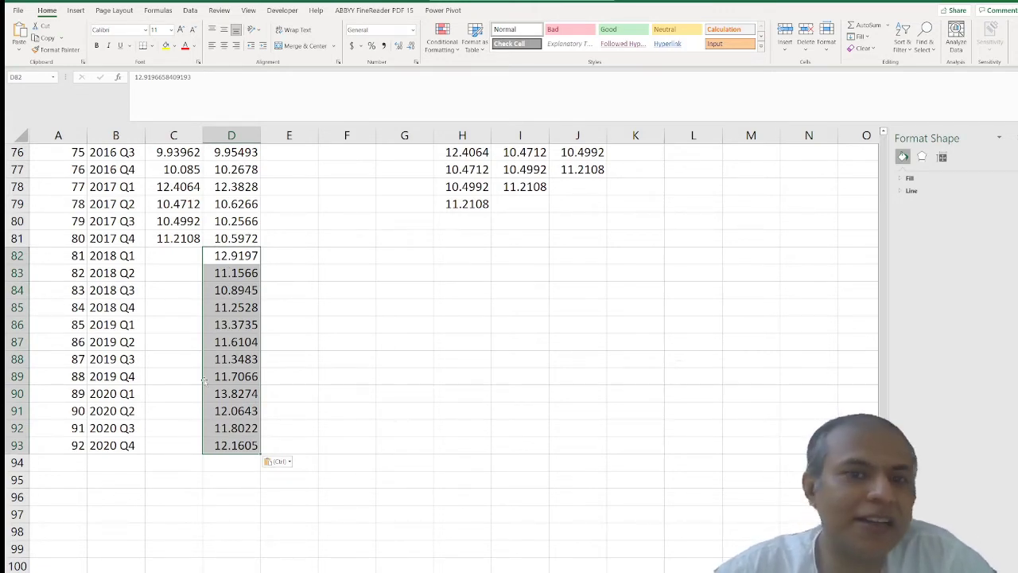
- Look over the CSV results around the Extrapolation Forecasts table and chart links, and return to the Trips worksheet
key(ctrl+Page_Up)
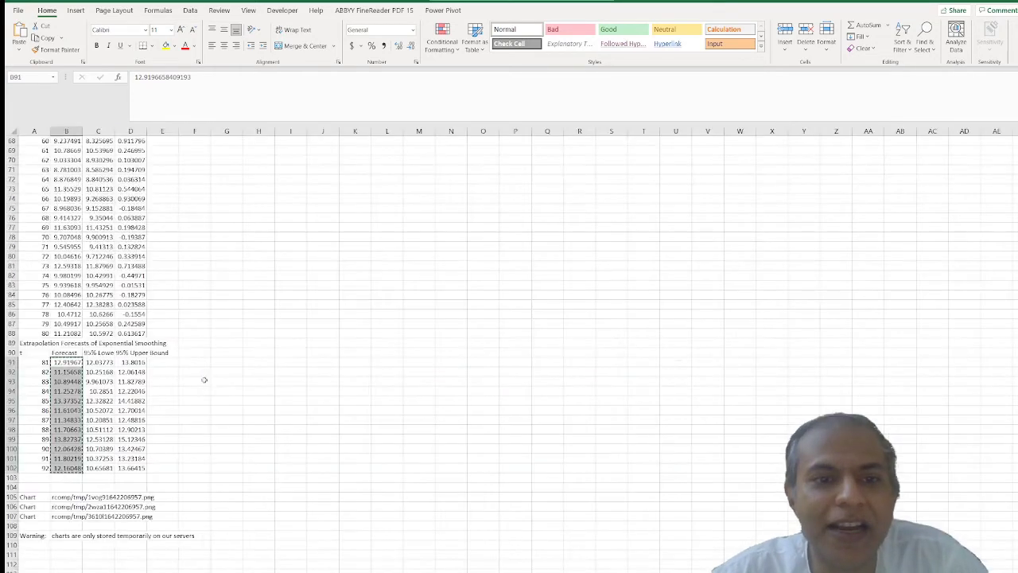
scroll(192, 427, down, 15)
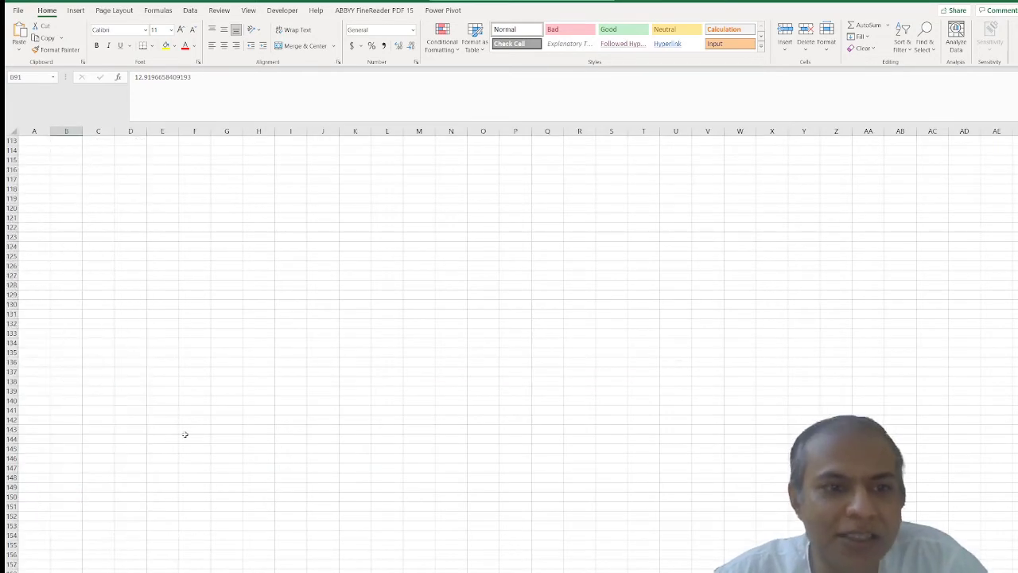
scroll(185, 434, up, 16)
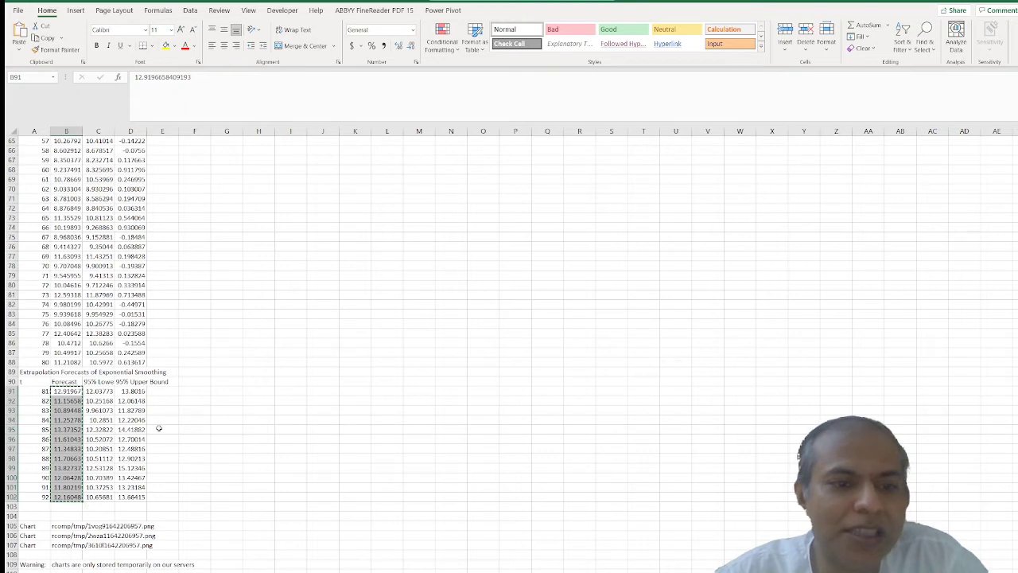
scroll(158, 427, up, 9)
scroll(158, 428, down, 16)
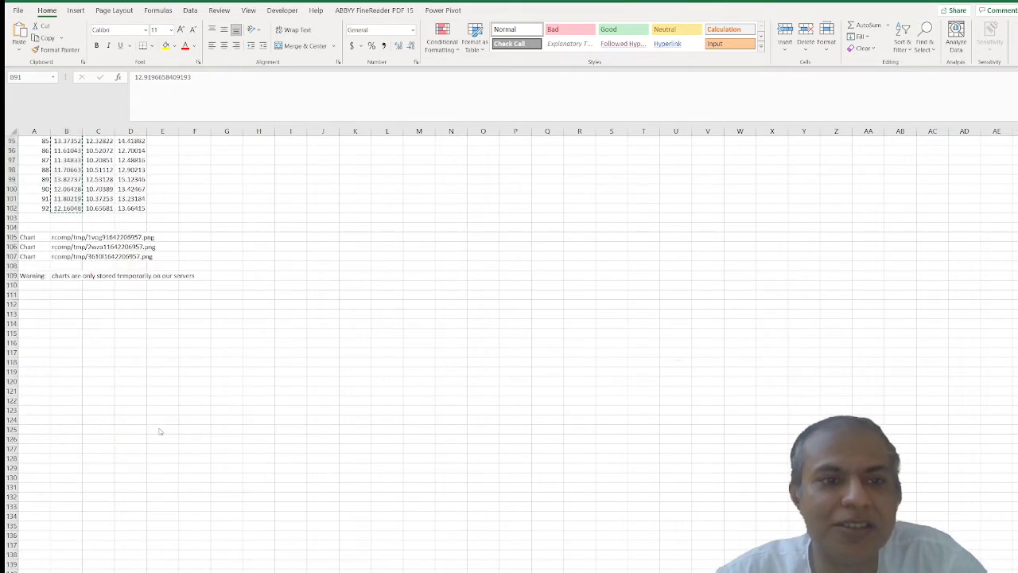
key(ctrl+Page_Down)
key(ctrl+v)
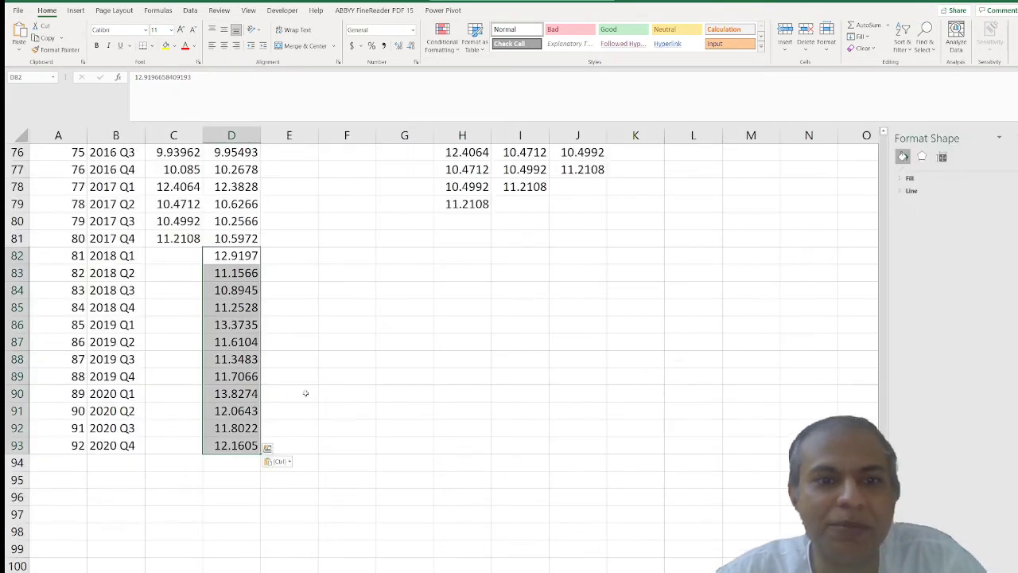
- Insert a plain 2-D line chart from the Quarter, Trips and Forecasts data in B1:D93, covering 1998 Q1 to 2020 Q4
click(181, 255)
key(Left)
key(Left)
key(Up)
key(Up)
key(Up)
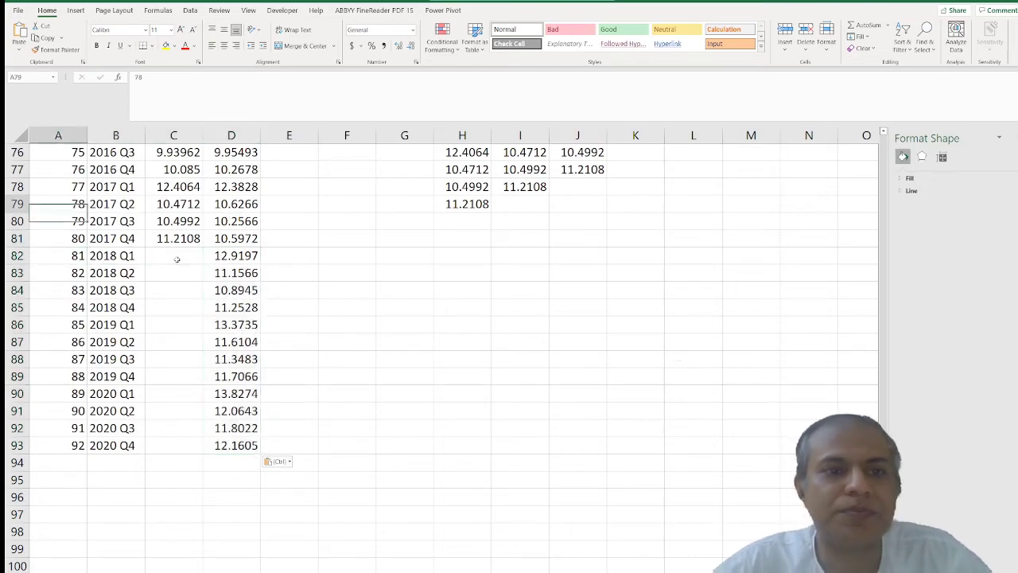
key(Up)
key(Up)
key(Up)
key(Up)
key(Up)
key(Up)
key(Up)
key(Up)
key(Up)
key(Up)
key(Up)
key(Up)
key(Up)
key(Up)
key(Up)
key(Up)
key(Up)
key(Up)
key(Up)
key(Up)
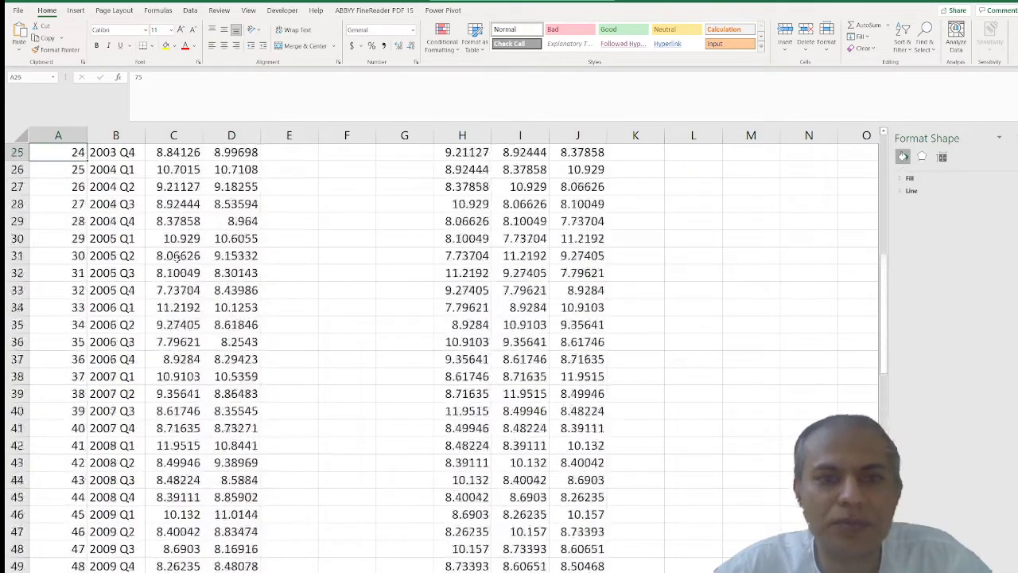
key(Up)
key(Up)
key(Up)
key(Up)
key(Up)
key(Up)
key(Up)
key(Up)
key(Up)
key(Up)
key(Up)
key(Up)
key(Up)
key(Up)
key(Up)
key(Up)
key(Up)
key(Up)
key(Up)
key(Up)
key(Right)
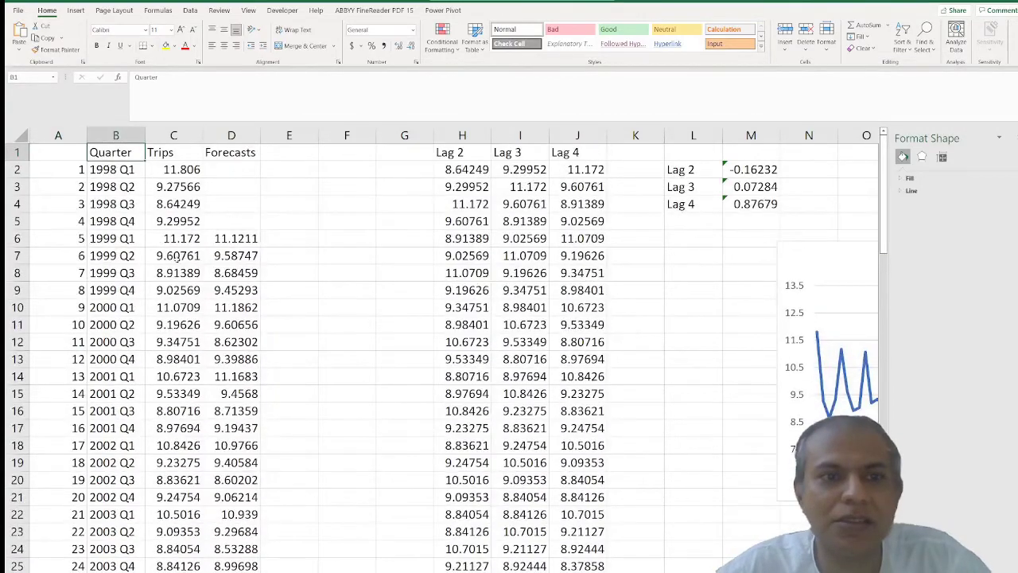
key(shift+Right)
key(shift+Right)
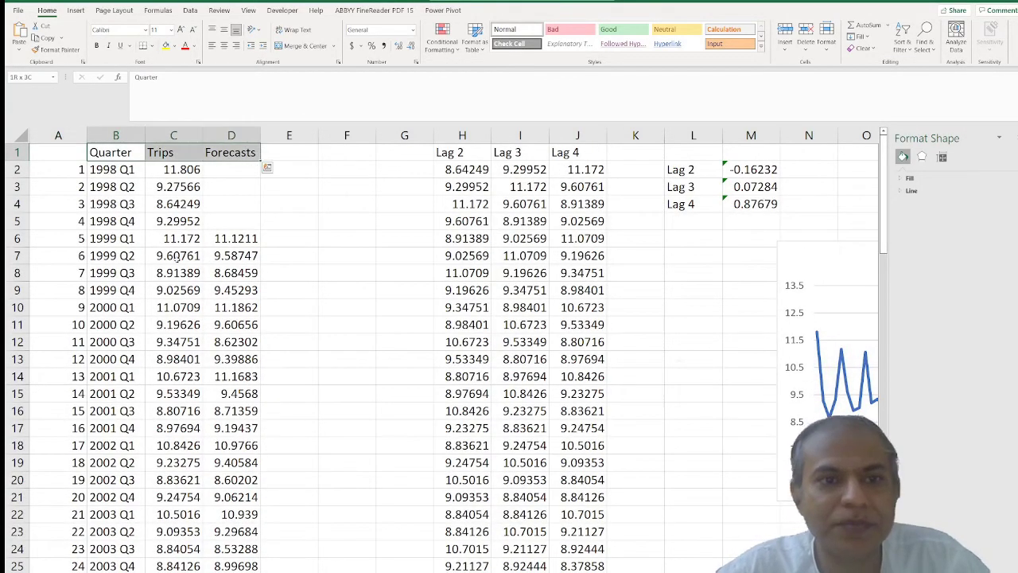
key(shift+Down)
key(ctrl+shift+Down)
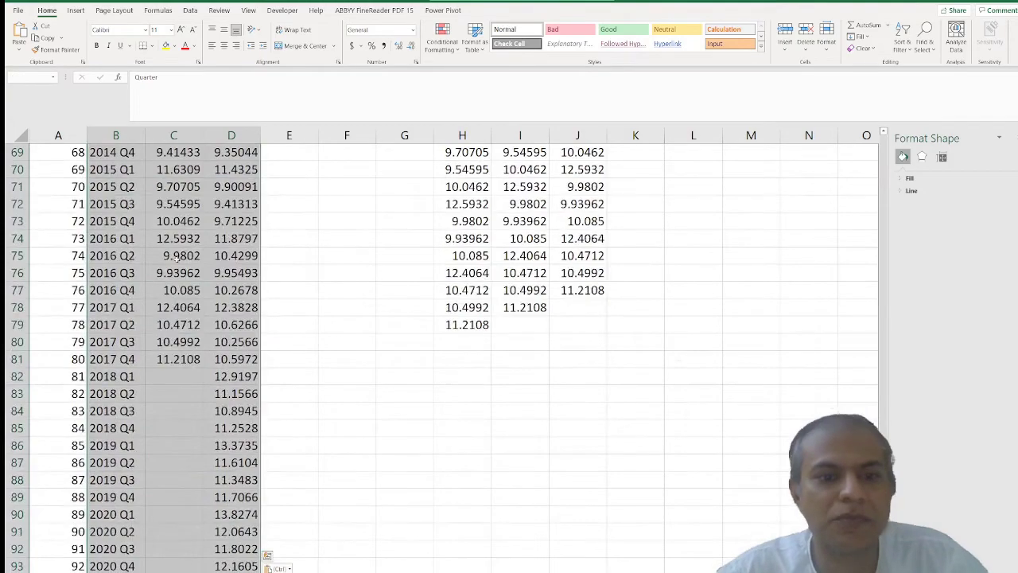
scroll(370, 217, up, 20)
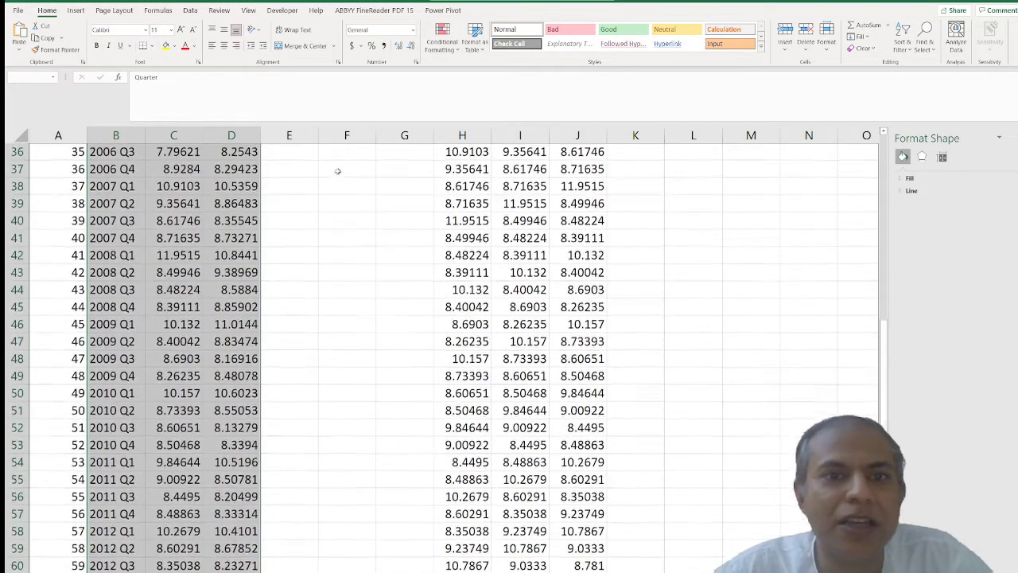
click(76, 11)
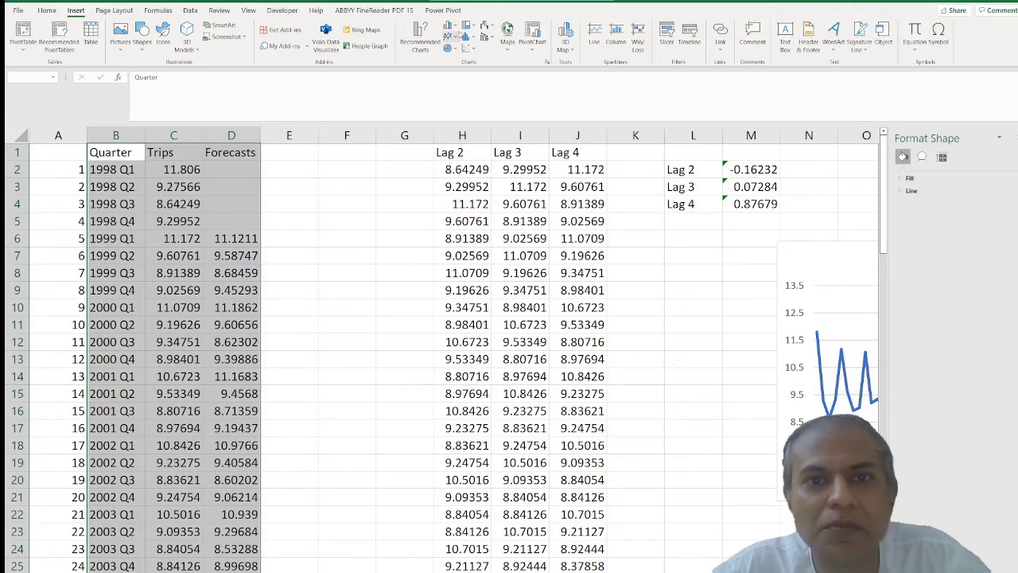
click(454, 37)
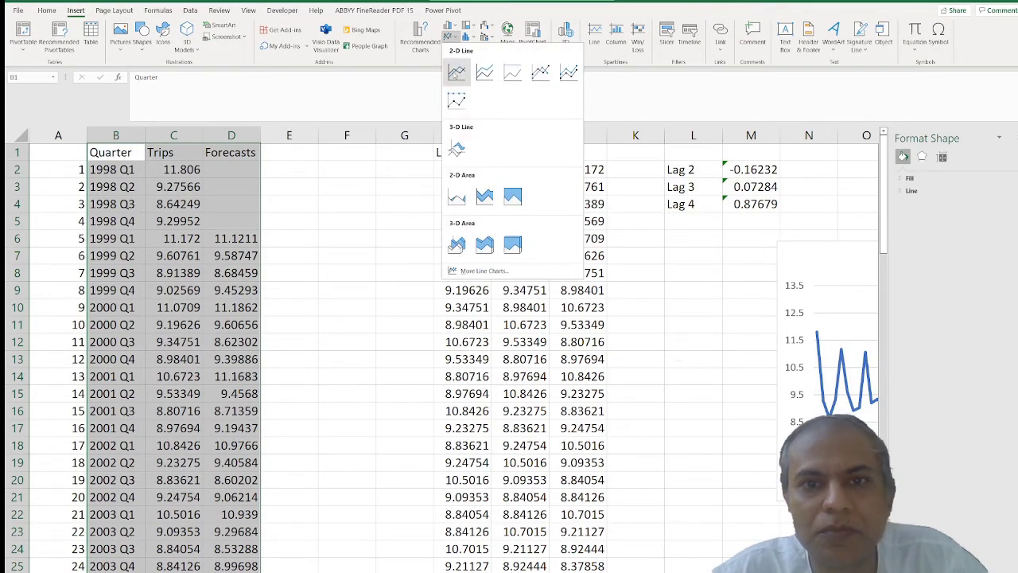
click(456, 73)
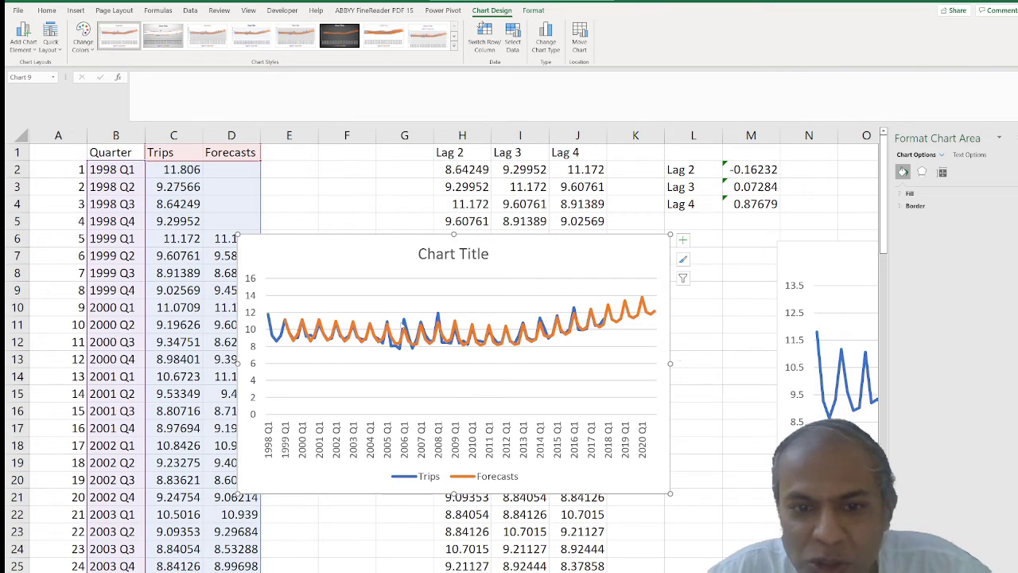
mouse_move(403, 324)
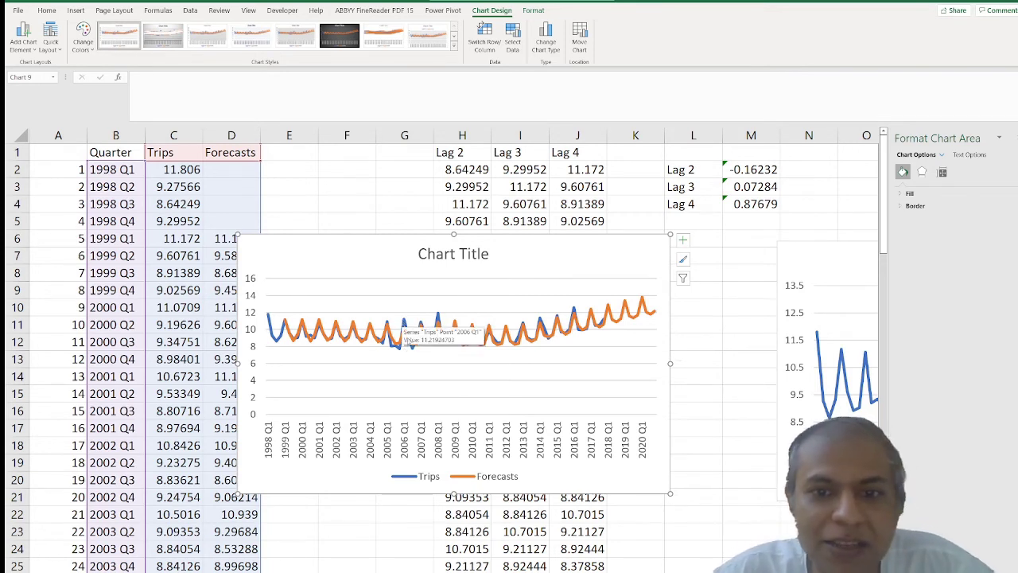